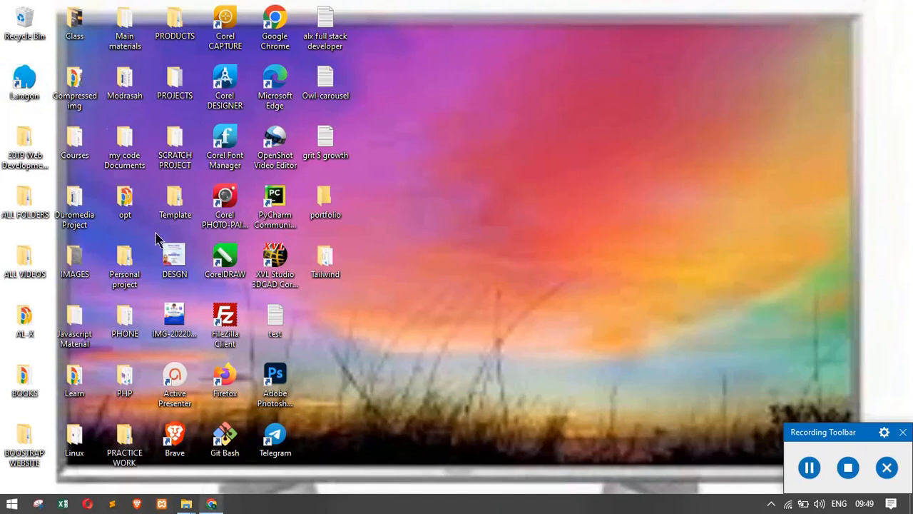
# Step: Restore the Chrome New Tab window from the taskbar
pyautogui.click(212, 504)
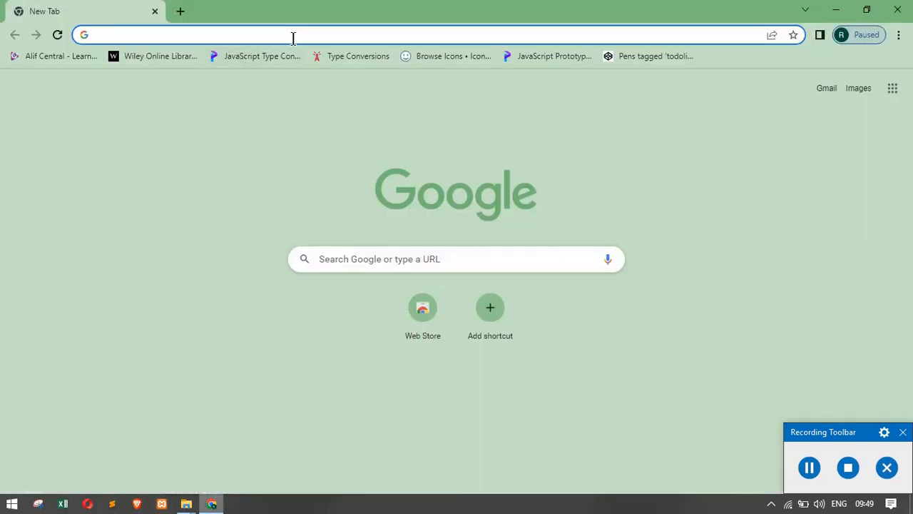
# Step: Search Google for 'download laragon', correcting the misspelled word before running it
pyautogui.click(162, 34)
pyautogui.write('do')
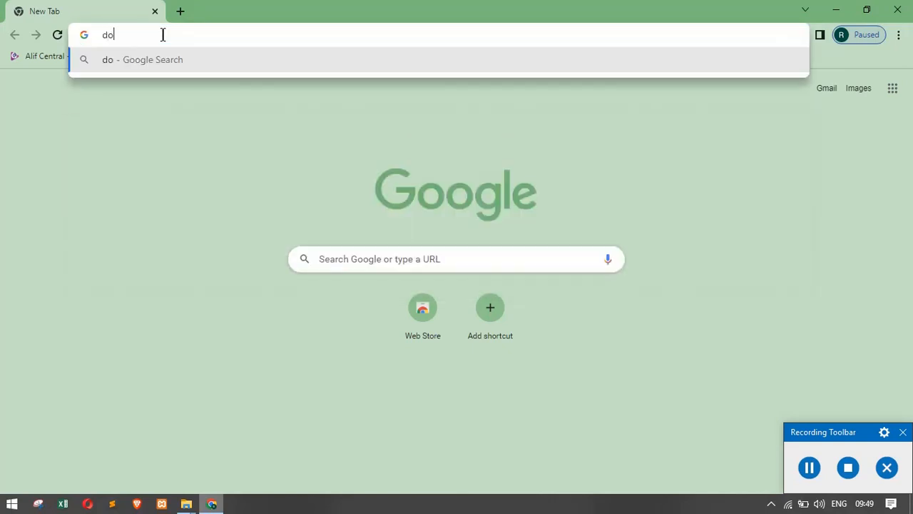
pyautogui.write('wnload ')
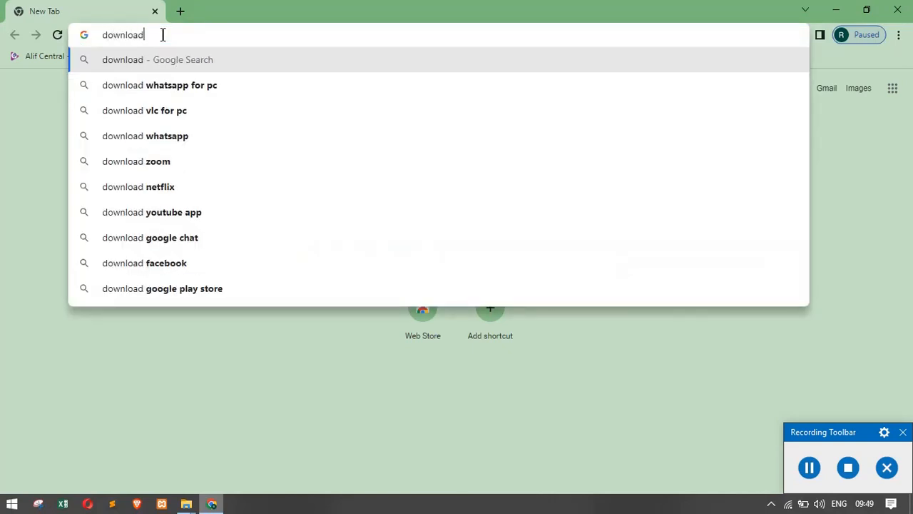
pyautogui.write('laar')
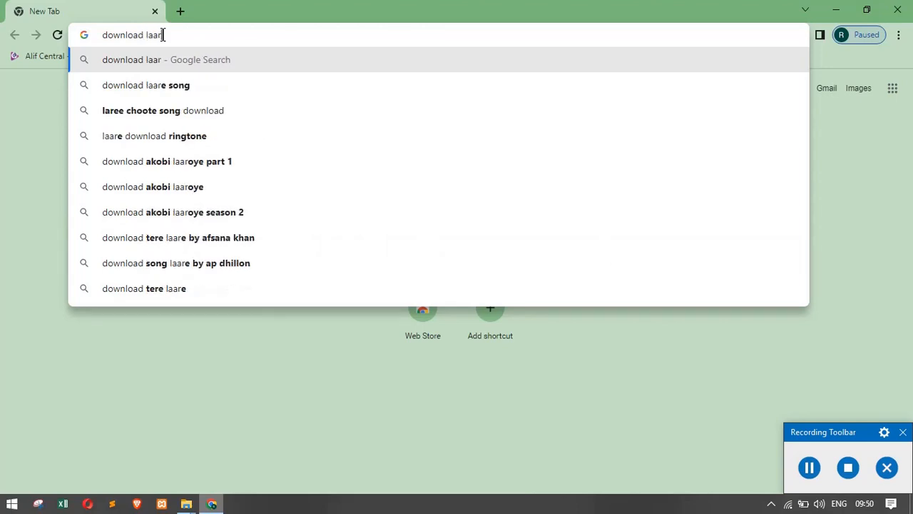
pyautogui.press('BackSpace')
pyautogui.press('BackSpace')
pyautogui.write('ra')
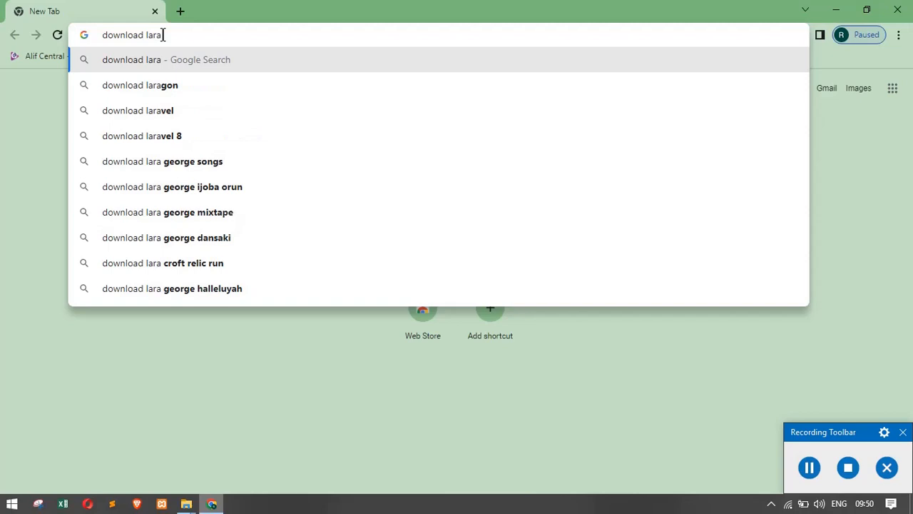
pyautogui.write('gon')
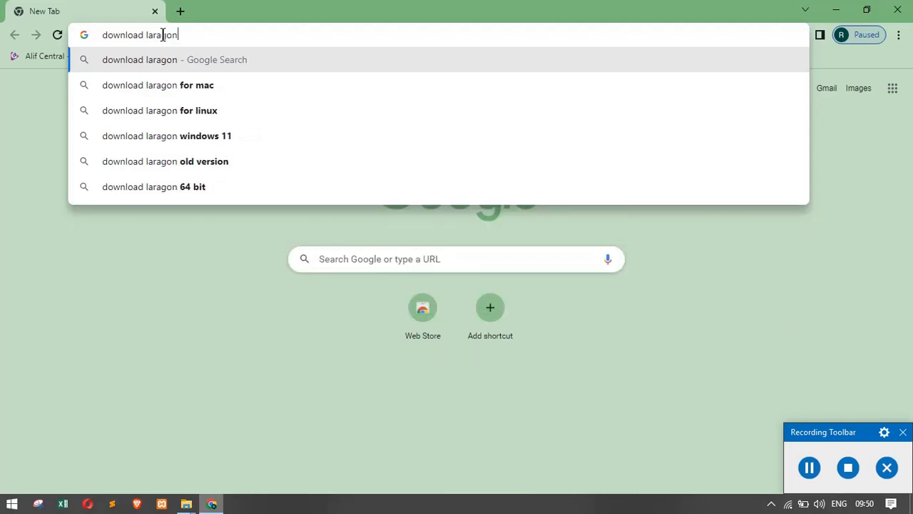
pyautogui.press('Return')
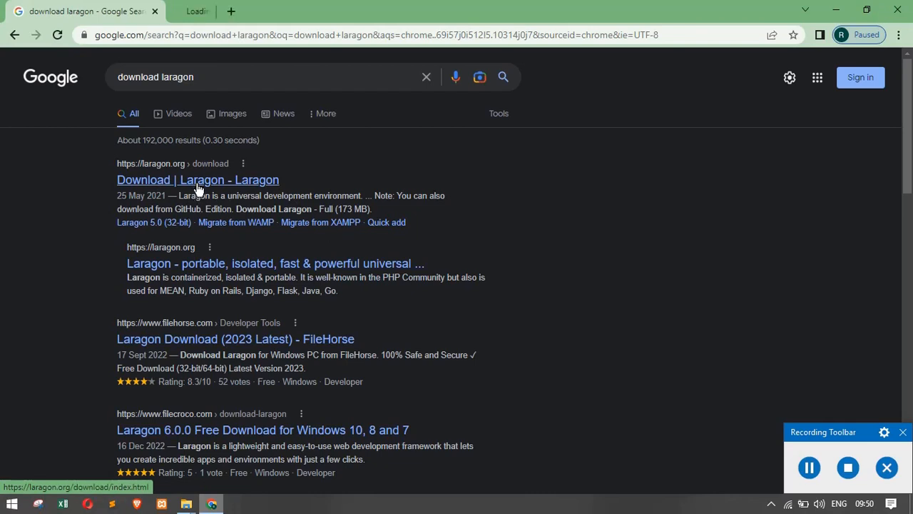
# Step: Open the laragon.org Download page beside the search results and scroll through it
pyautogui.click(230, 13)
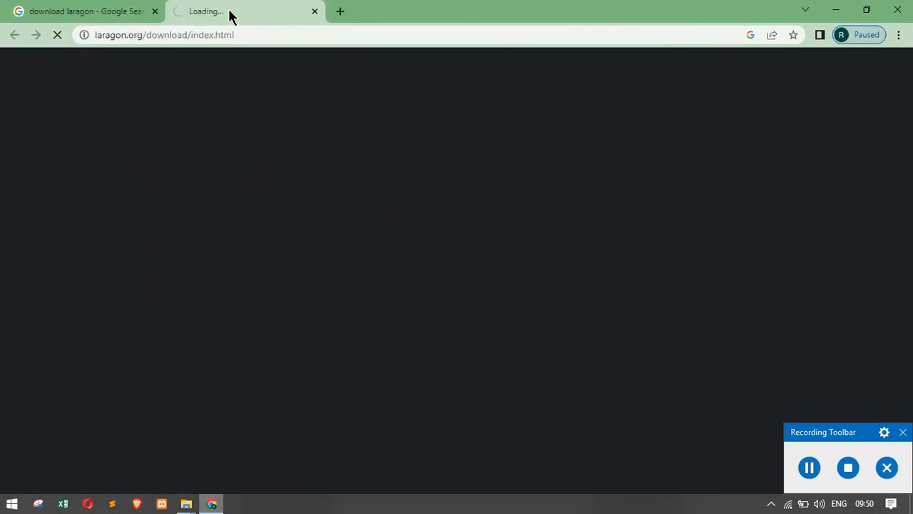
pyautogui.click(57, 7)
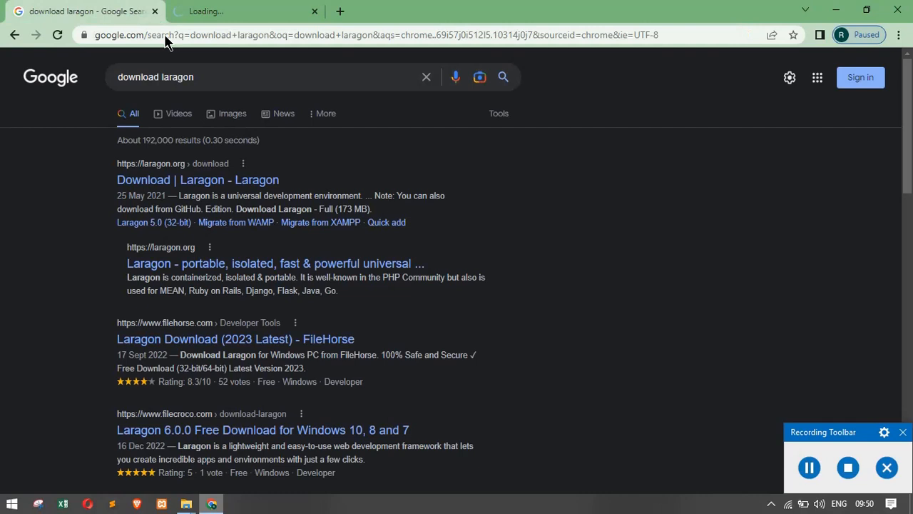
pyautogui.click(210, 12)
pyautogui.click(124, 7)
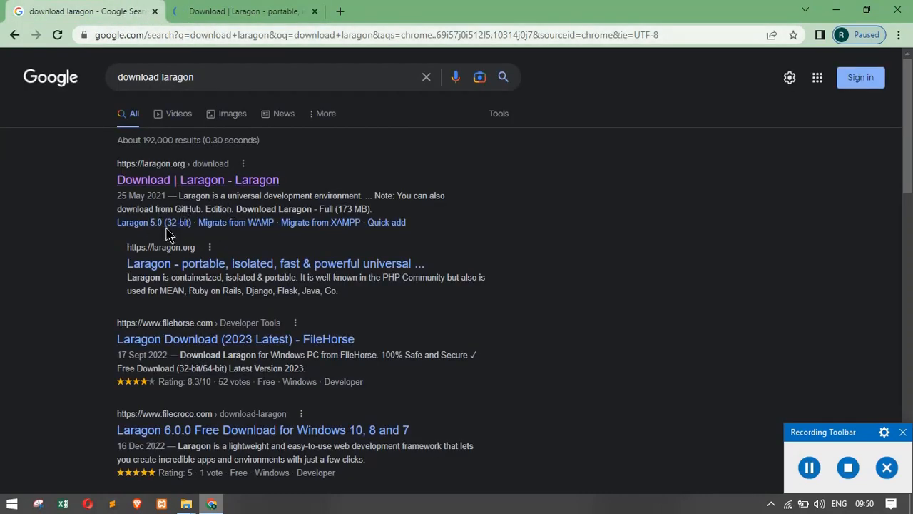
pyautogui.click(224, 10)
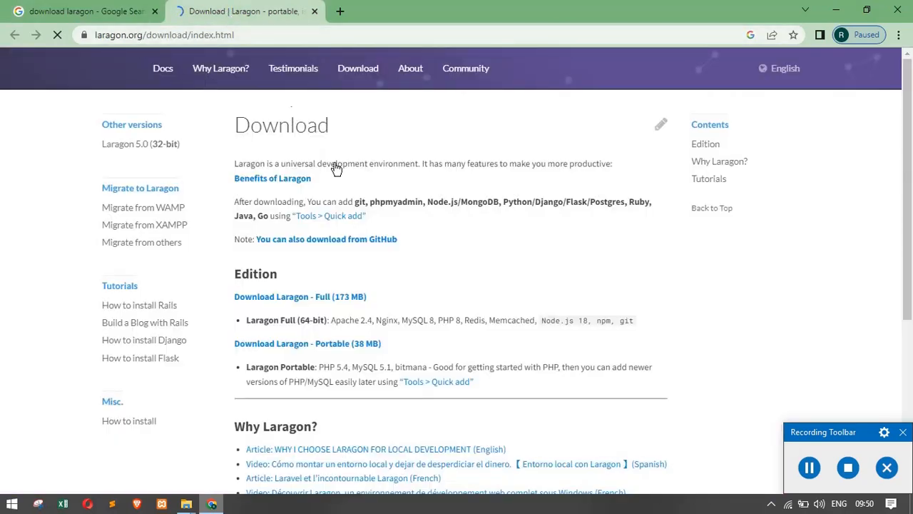
pyautogui.scroll(-1, 311, 264)
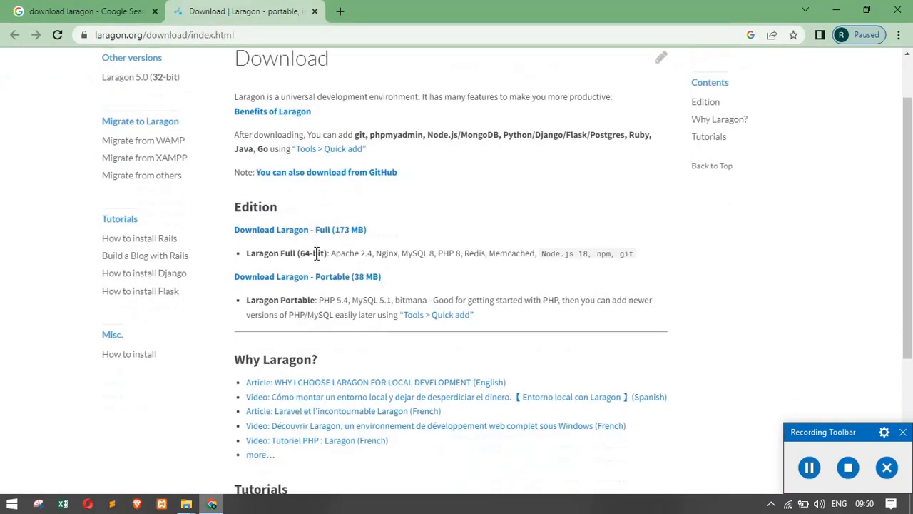
pyautogui.click(126, 11)
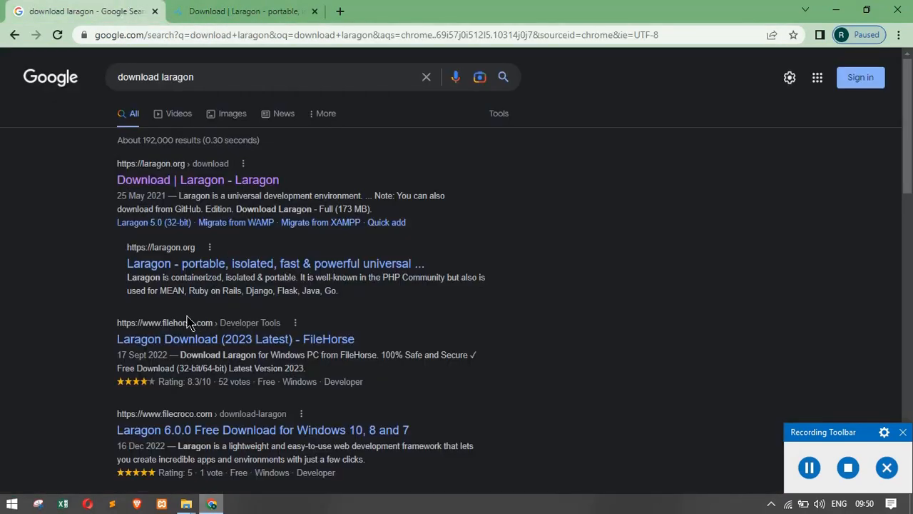
# Step: Check the Laragon 5.0 32-bit legacy download page in a third tab, then close it
pyautogui.middleClick(164, 223)
pyautogui.click(385, 8)
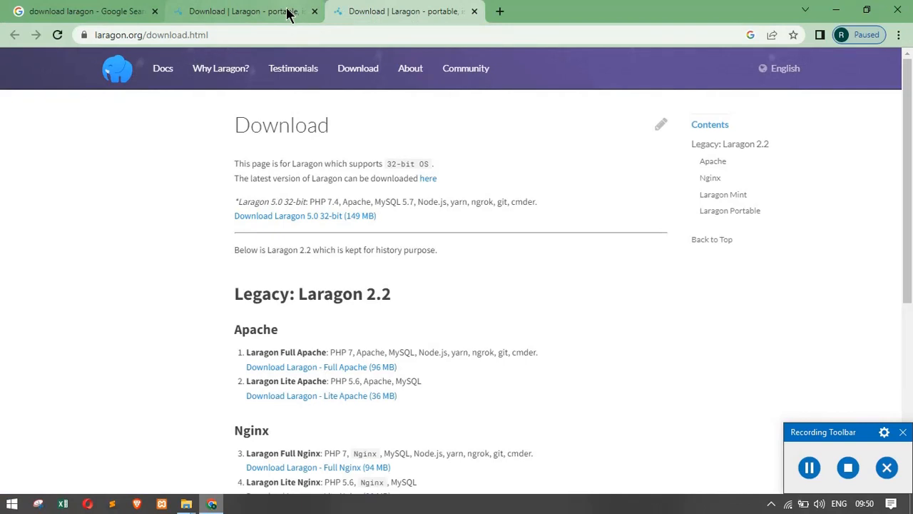
pyautogui.click(241, 10)
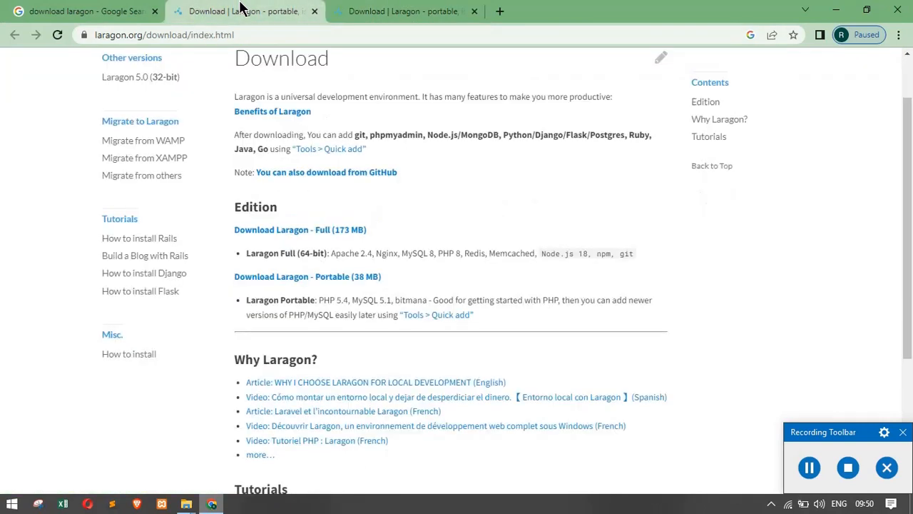
pyautogui.click(389, 15)
pyautogui.click(474, 12)
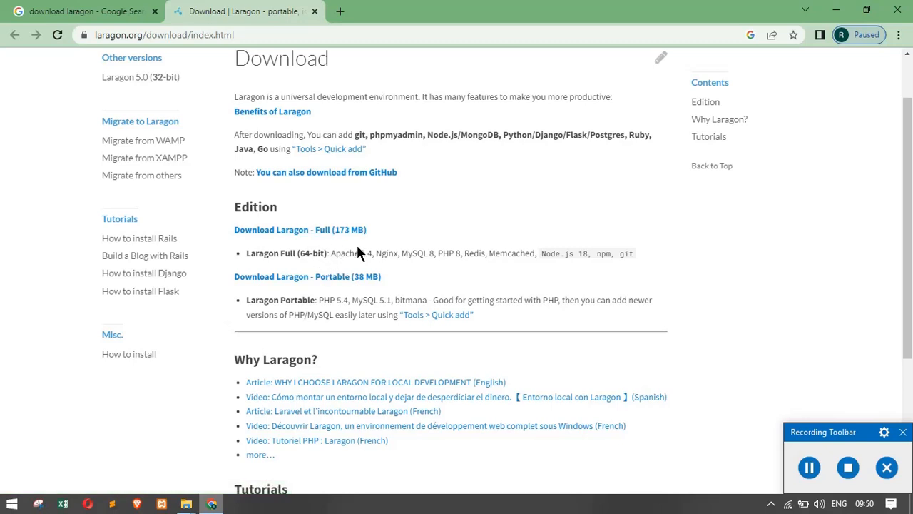
pyautogui.scroll(1, 355, 237)
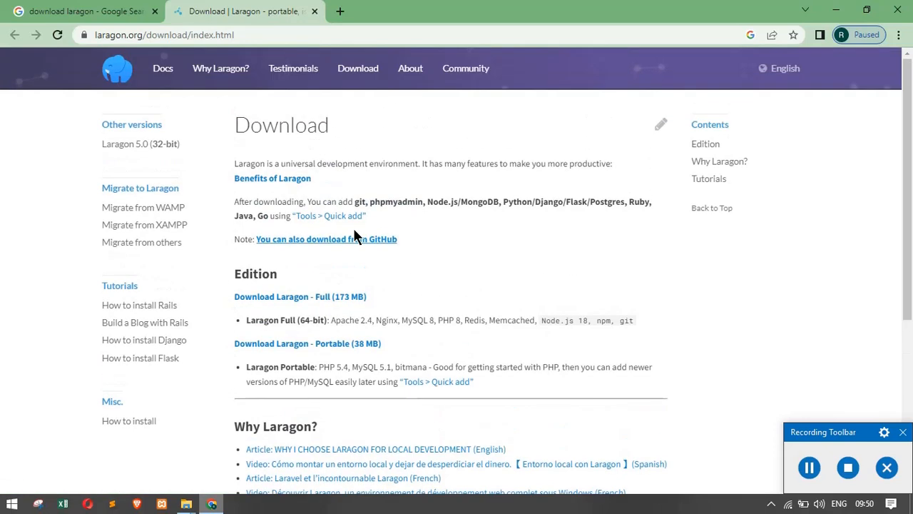
pyautogui.scroll(-1, 259, 244)
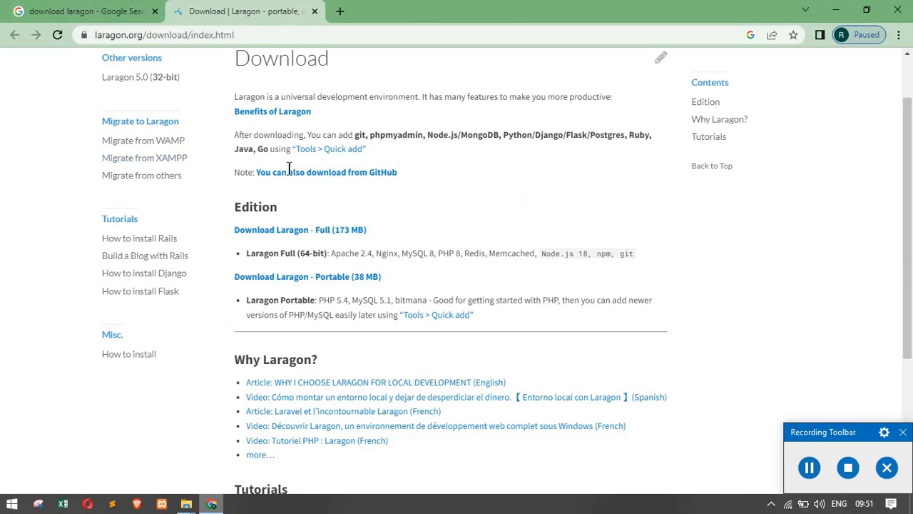
# Step: Minimize Chrome and launch Laragon Full 6.0 from its desktop icon
pyautogui.click(836, 11)
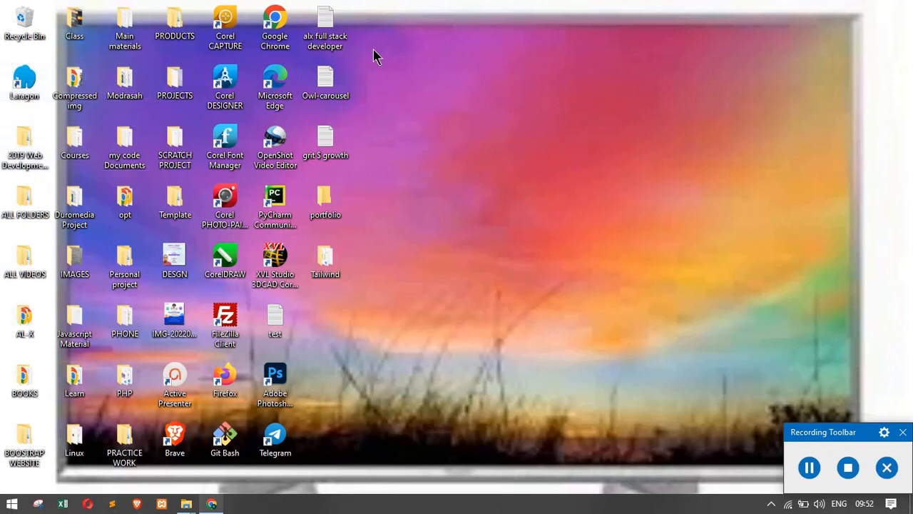
pyautogui.doubleClick(24, 80)
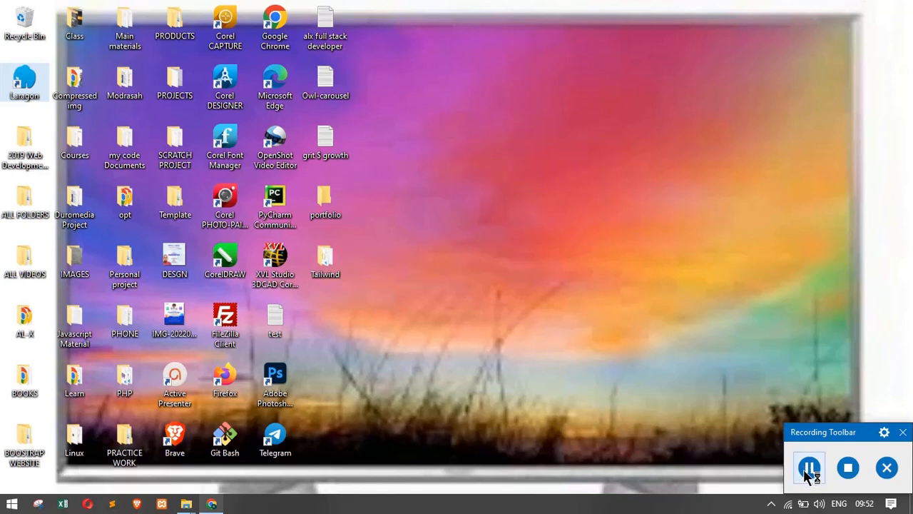
pyautogui.moveTo(811, 438); pyautogui.dragTo(799, 453)
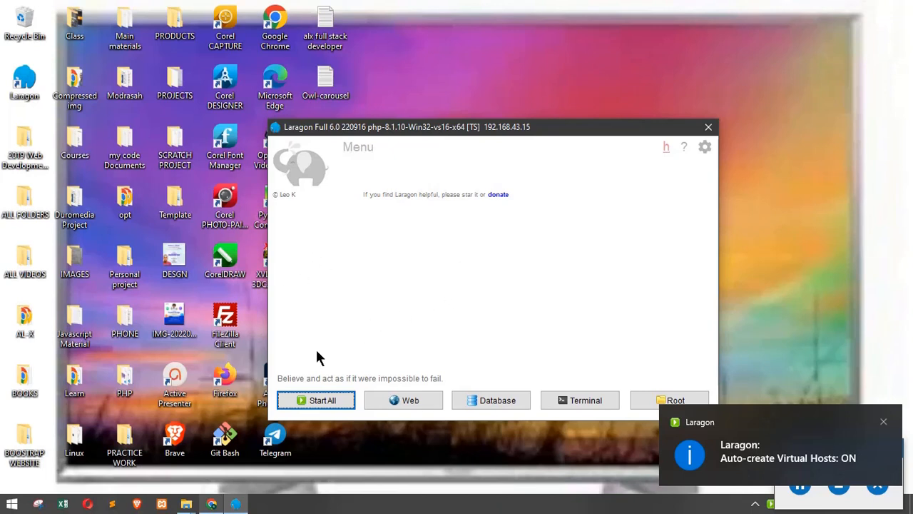
# Step: Start Laragon's services so Apache 2.4.54 runs on port 80, dismissing the virtual hosts toast
pyautogui.click(883, 421)
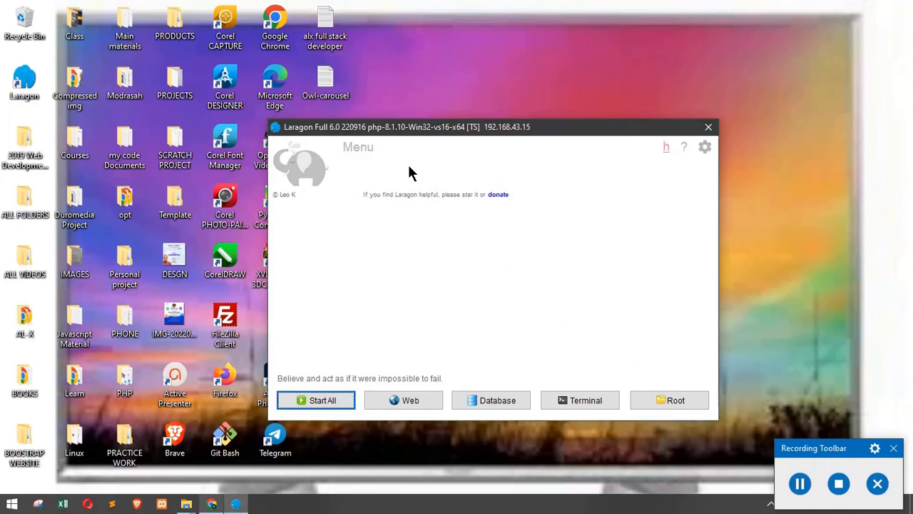
pyautogui.moveTo(393, 128); pyautogui.dragTo(366, 108)
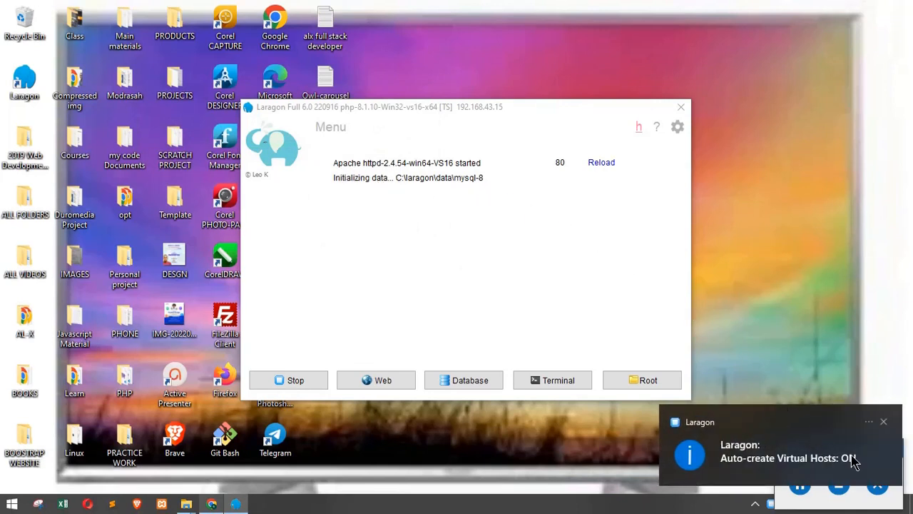
pyautogui.click(883, 422)
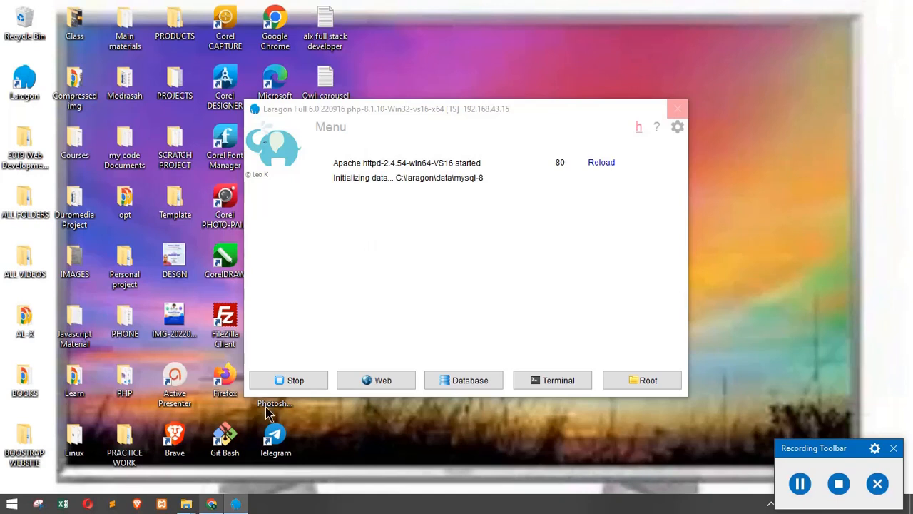
pyautogui.click(213, 503)
# Step: Allow Apache HTTP Server through Windows Defender Firewall on public networks
pyautogui.click(117, 9)
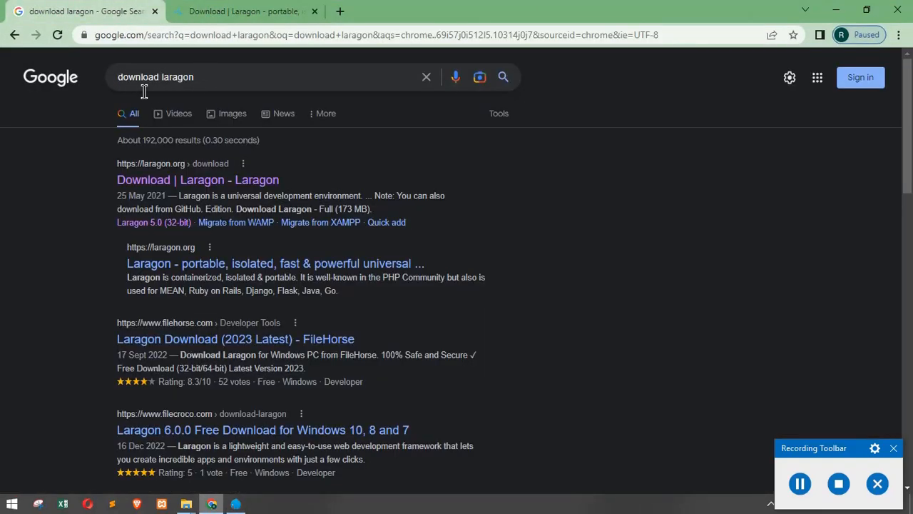
pyautogui.click(836, 11)
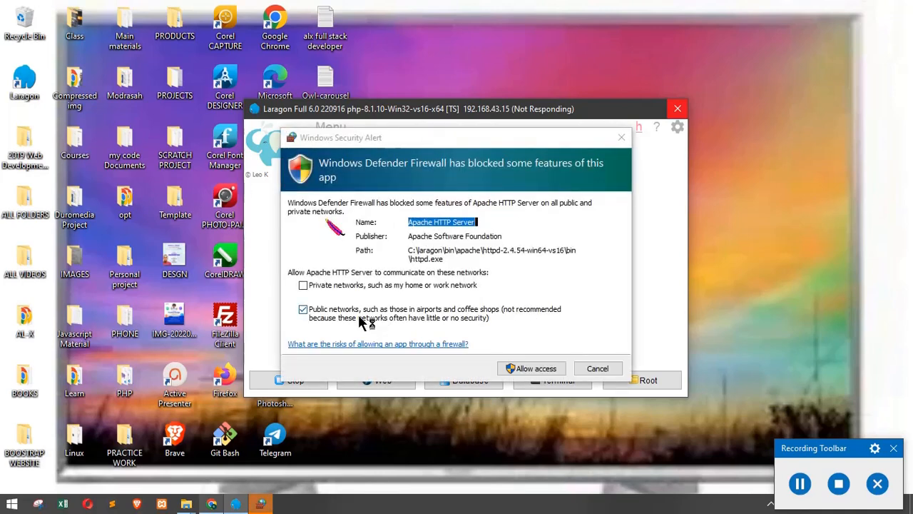
pyautogui.click(526, 369)
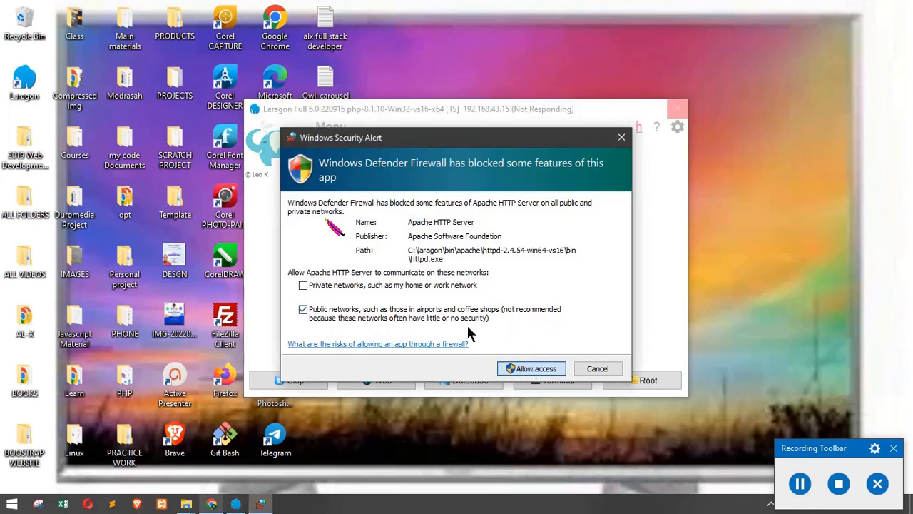
pyautogui.click(535, 369)
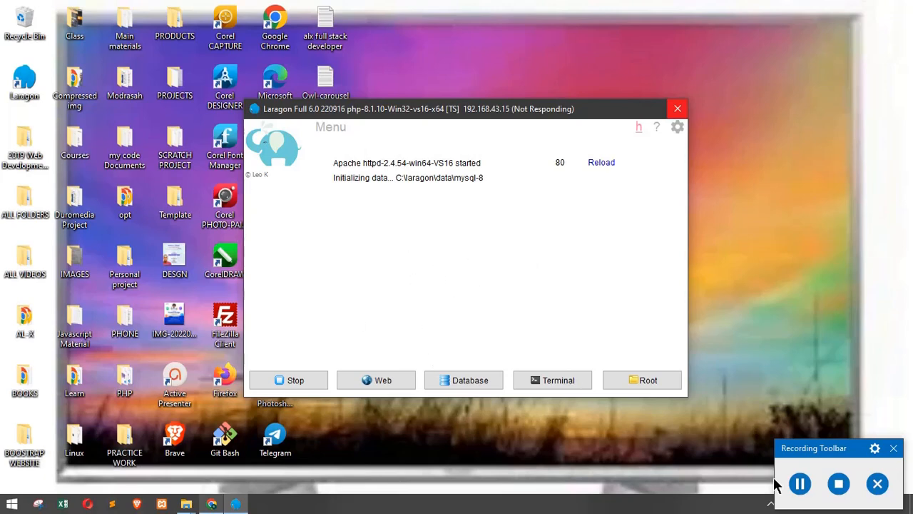
# Step: Allow mysqld through the firewall so MySQL starts on port 3306 alongside Apache
pyautogui.click(799, 484)
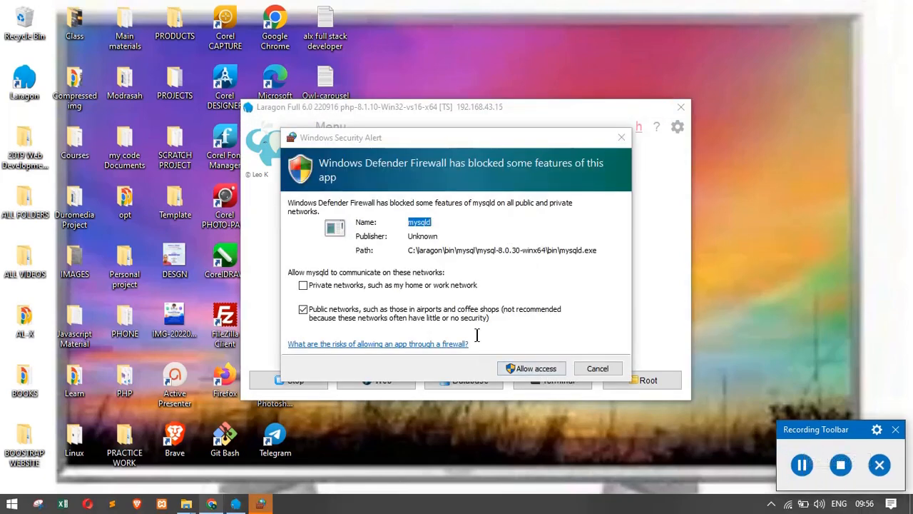
pyautogui.click(484, 280)
pyautogui.click(515, 368)
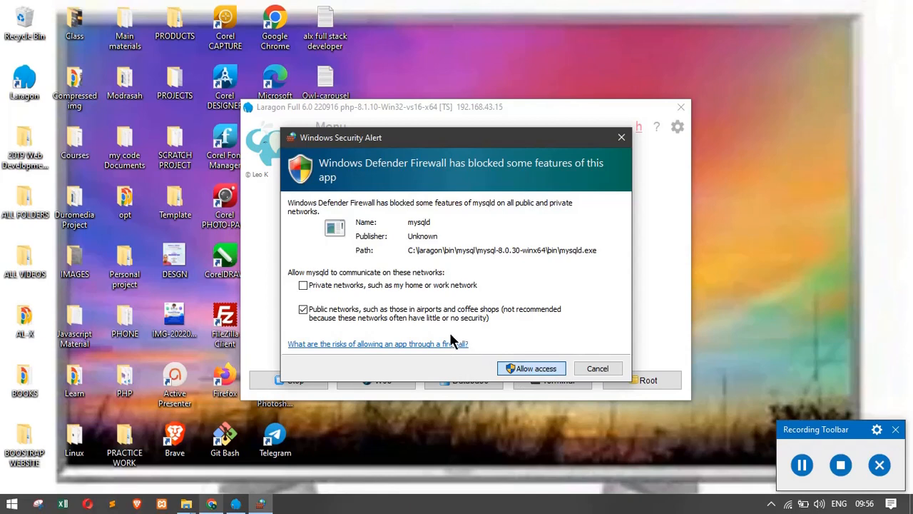
pyautogui.press('Return')
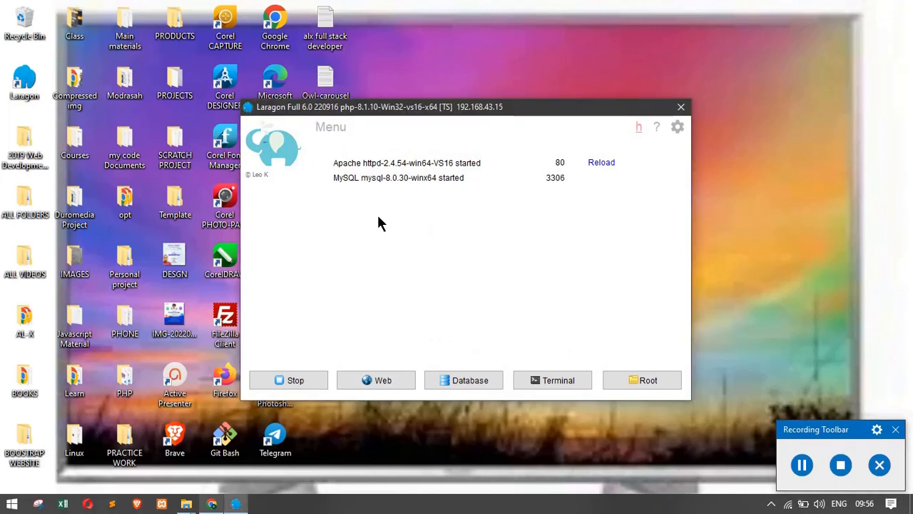
pyautogui.moveTo(410, 111)
pyautogui.mouseDown()
pyautogui.moveTo(404, 153)
pyautogui.moveTo(442, 105)
pyautogui.moveTo(422, 113)
pyautogui.mouseUp()
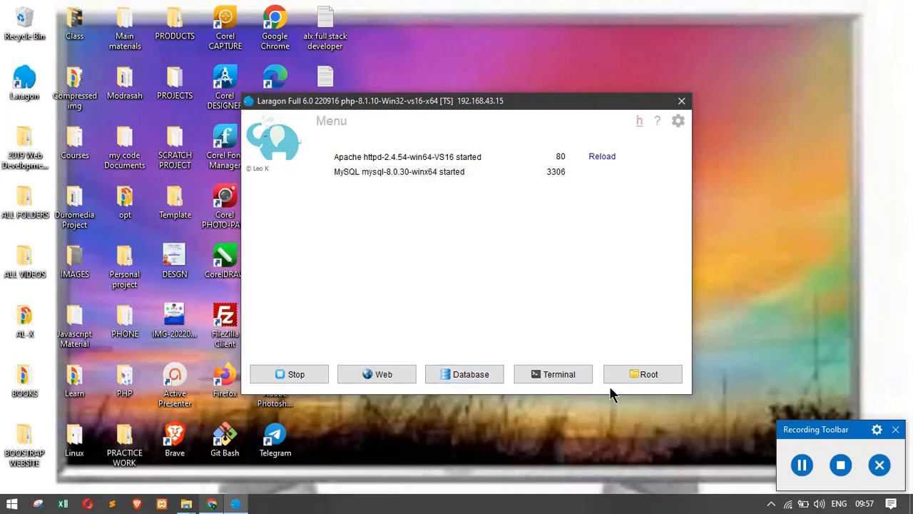
pyautogui.click(212, 504)
pyautogui.click(212, 504)
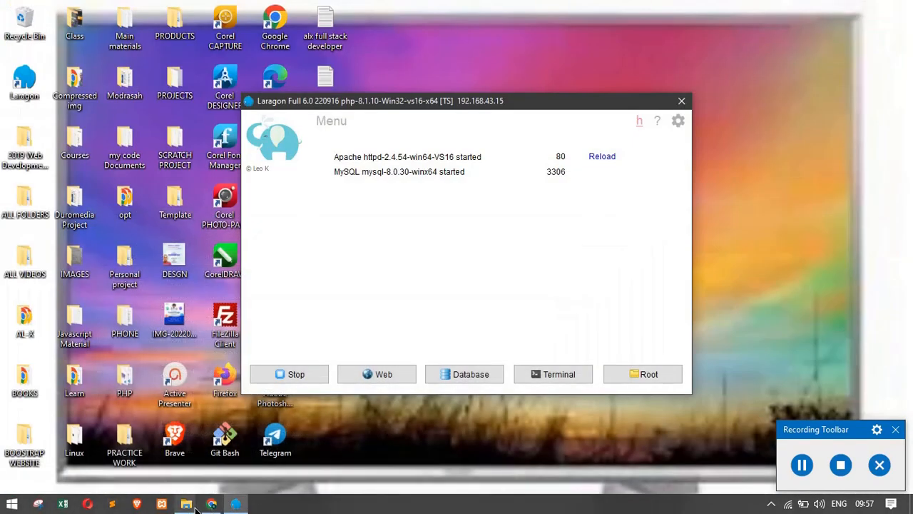
pyautogui.click(211, 503)
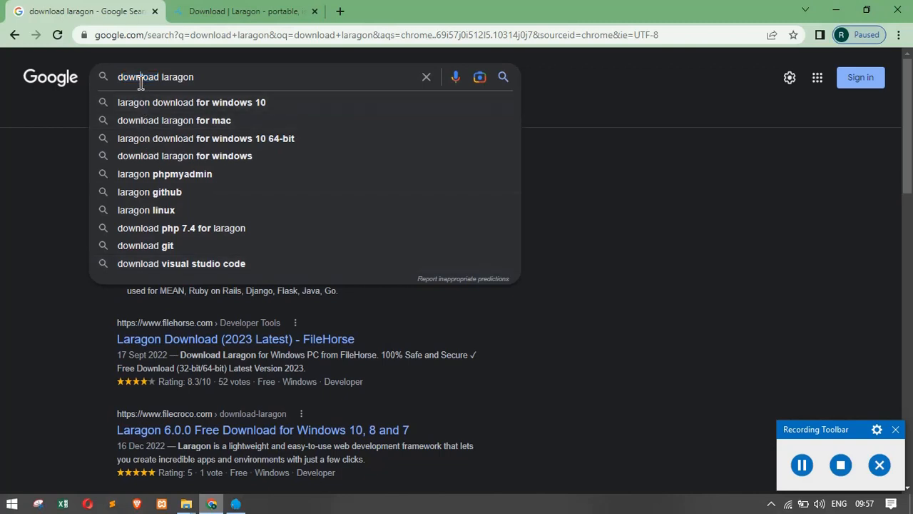
# Step: Change the Google search to 'wordpress download' and run it
pyautogui.tripleClick(140, 79)
pyautogui.doubleClick(141, 79)
pyautogui.write('wordpress')
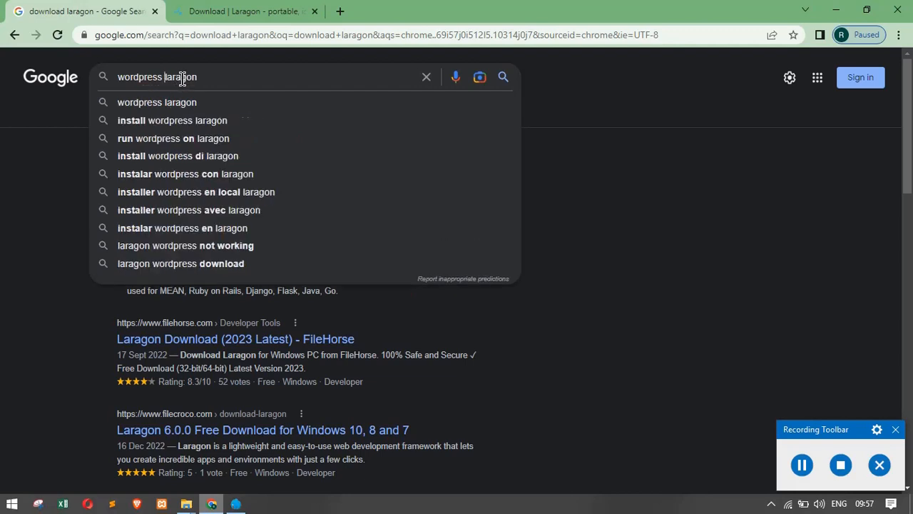
pyautogui.doubleClick(174, 78)
pyautogui.press('BackSpace')
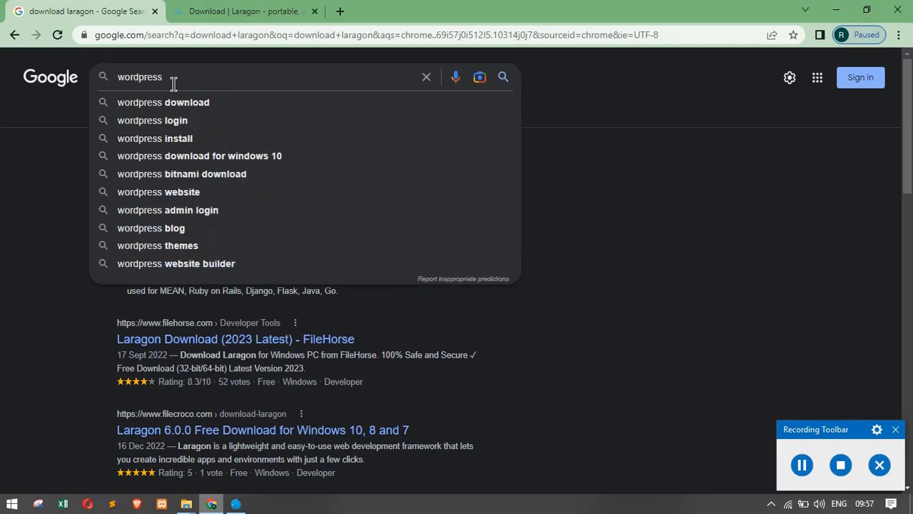
pyautogui.click(178, 104)
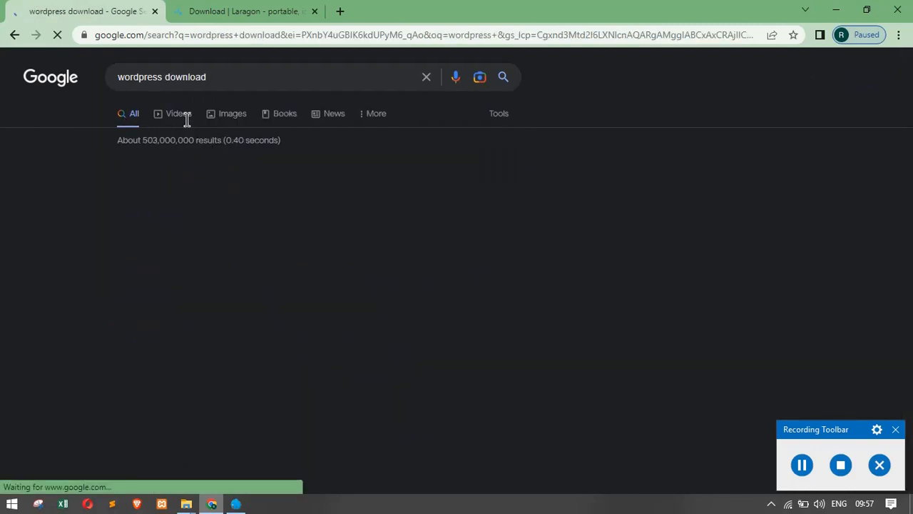
pyautogui.scroll(-3, 178, 300)
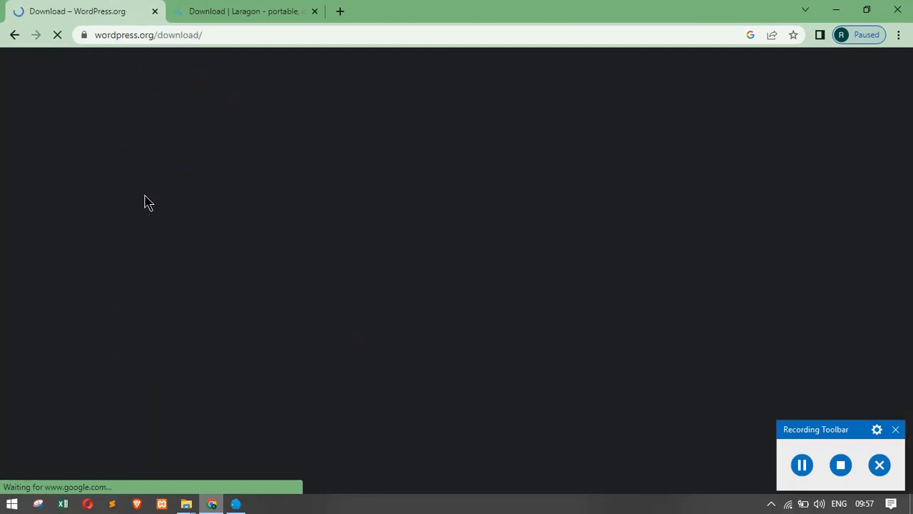
# Step: Scroll the wordpress.org download page to WordPress 6.1.1, then minimize Chrome
pyautogui.click(207, 14)
pyautogui.click(104, 13)
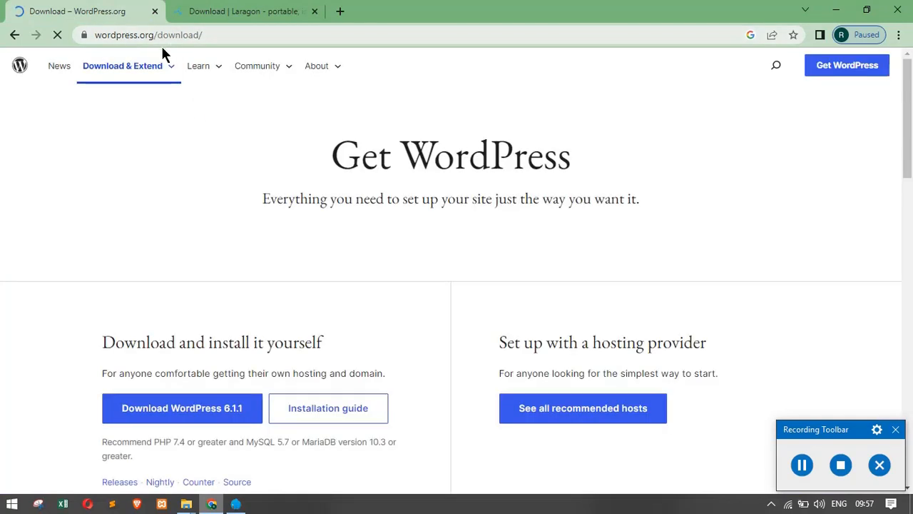
pyautogui.scroll(-1, 179, 370)
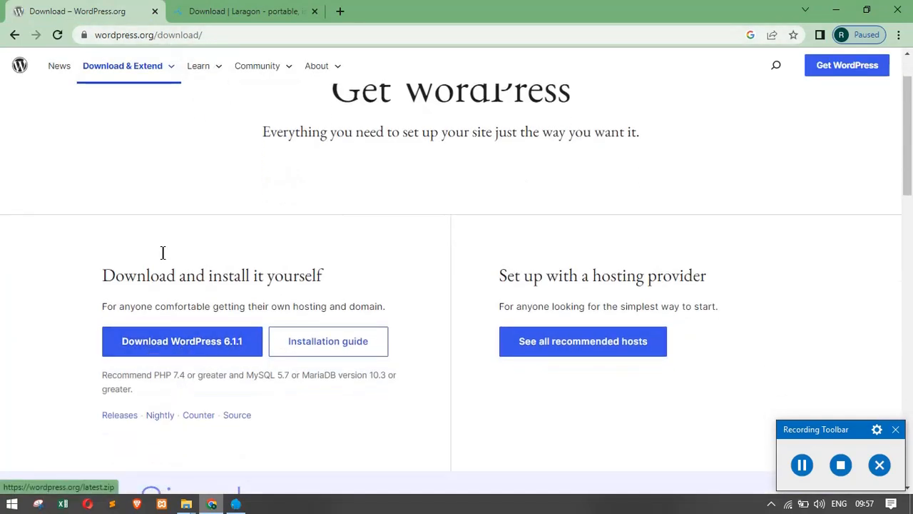
pyautogui.click(833, 11)
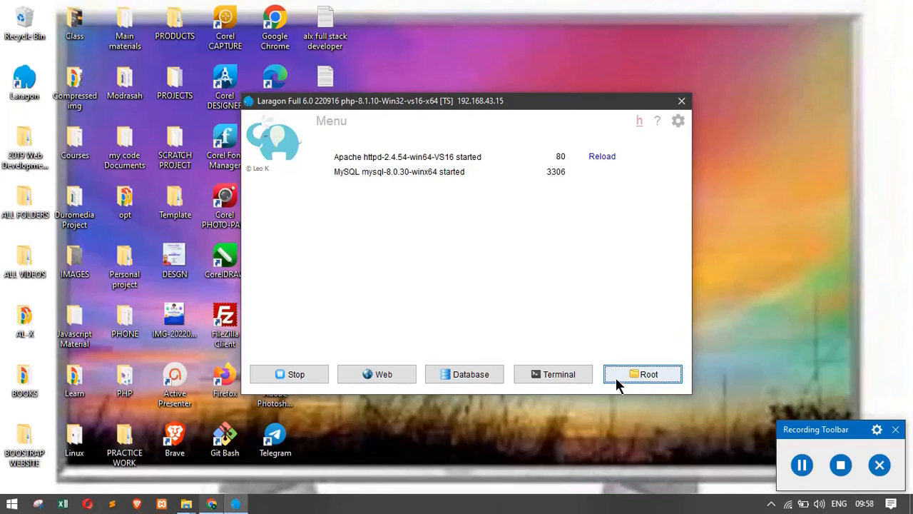
# Step: Open Laragon's C:\laragon\www root folder, then bring the Desktop folder window forward
pyautogui.click(638, 378)
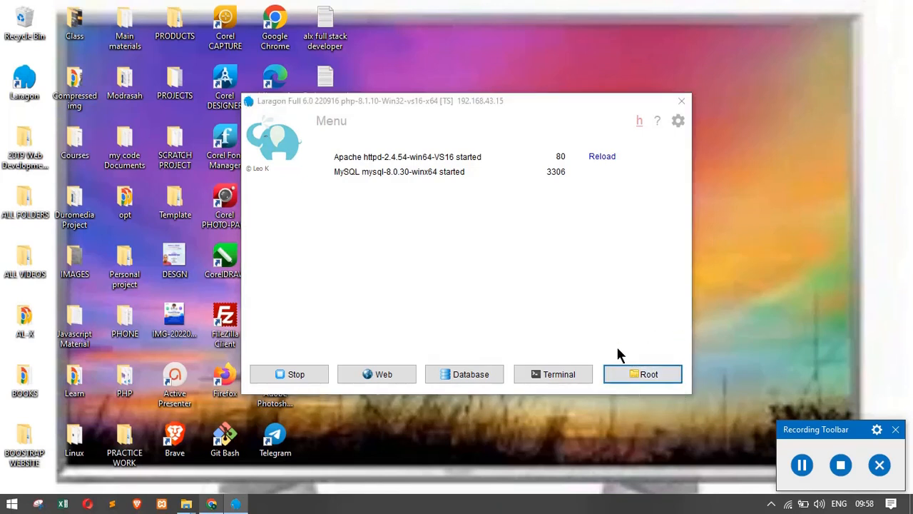
pyautogui.click(628, 367)
pyautogui.click(629, 377)
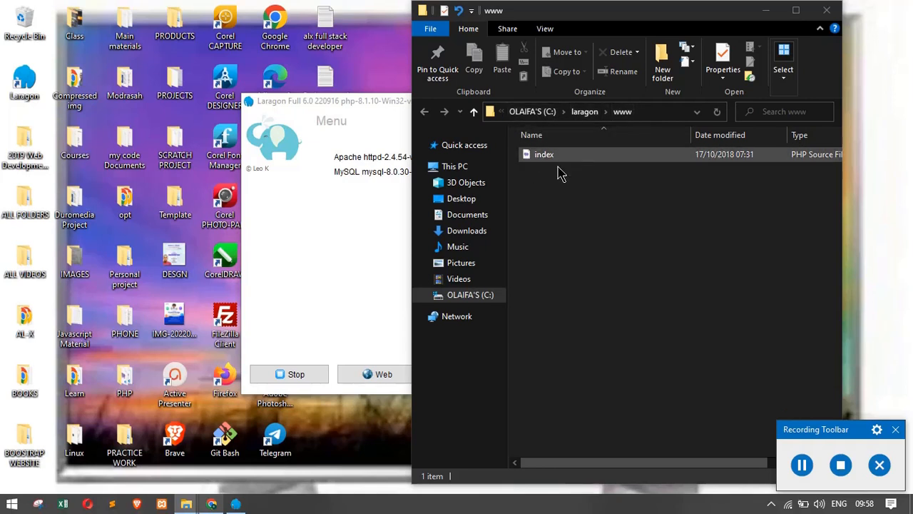
pyautogui.click(186, 503)
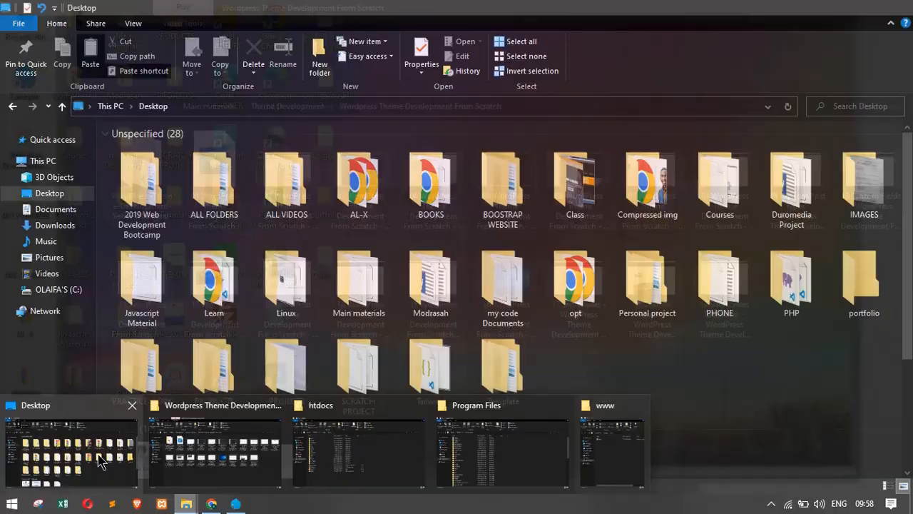
pyautogui.click(101, 462)
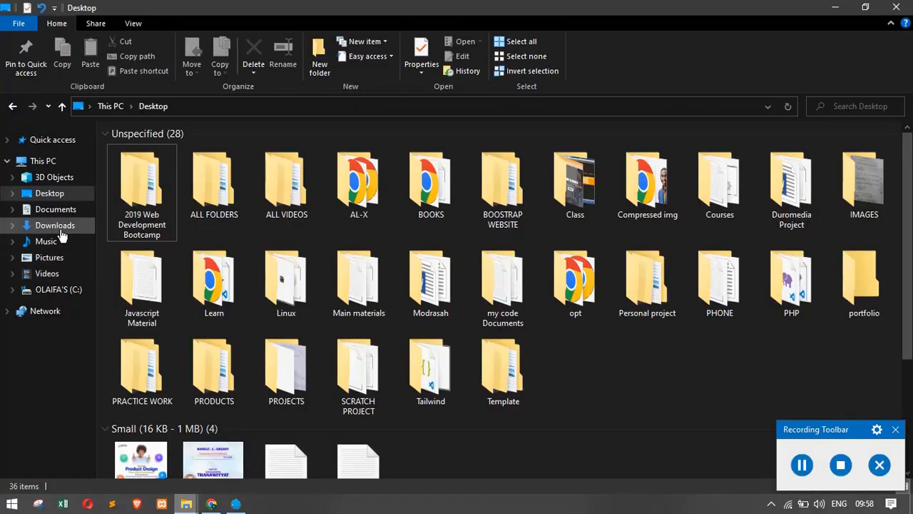
# Step: Browse the Downloads folder's files, including laragon-wamp and wordpress-6.1.1, then minimize that window
pyautogui.click(60, 229)
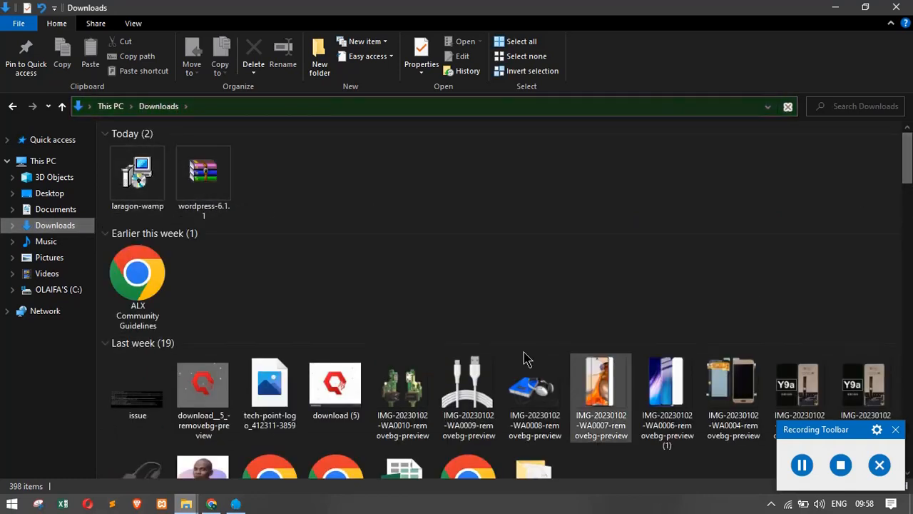
pyautogui.moveTo(909, 190); pyautogui.dragTo(911, 321)
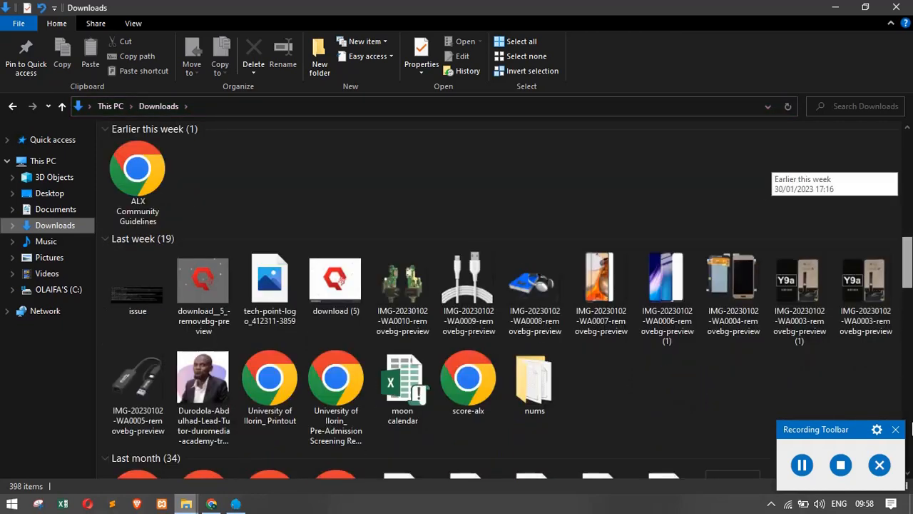
pyautogui.moveTo(832, 432); pyautogui.dragTo(777, 459)
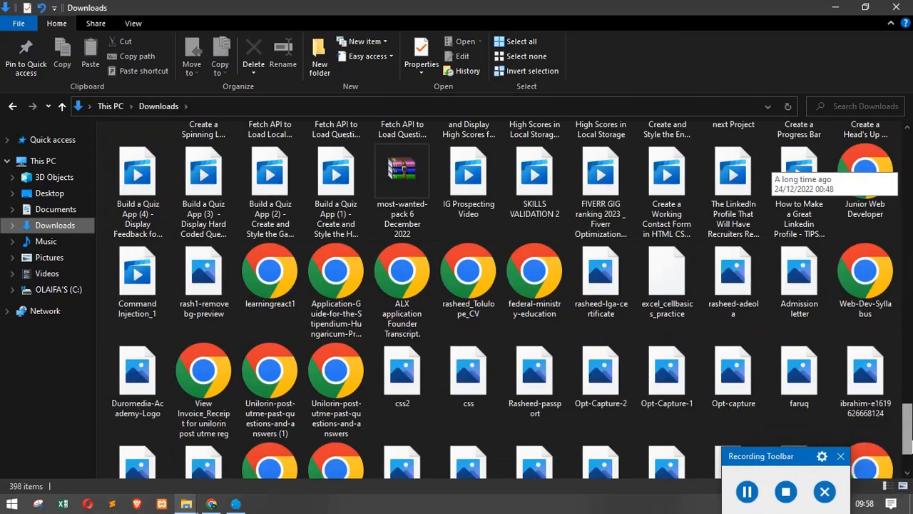
pyautogui.click(798, 432)
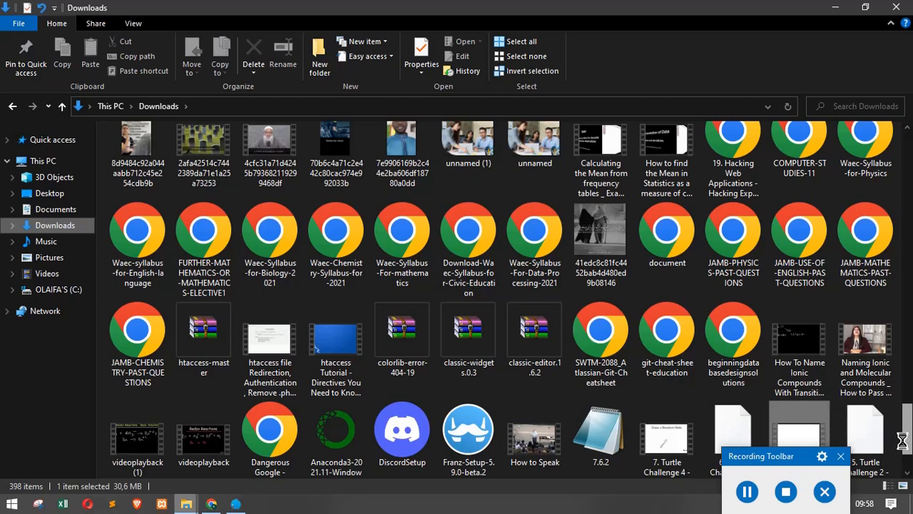
pyautogui.moveTo(906, 440); pyautogui.dragTo(907, 450)
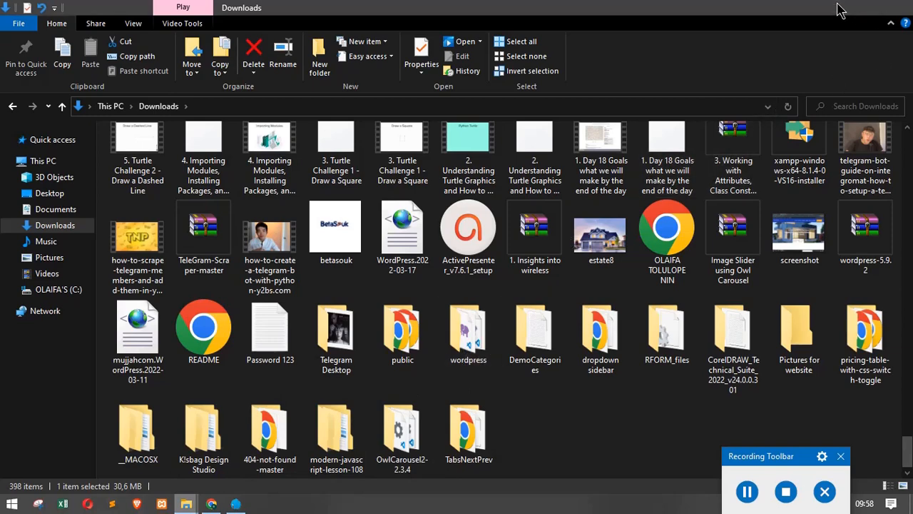
pyautogui.click(835, 7)
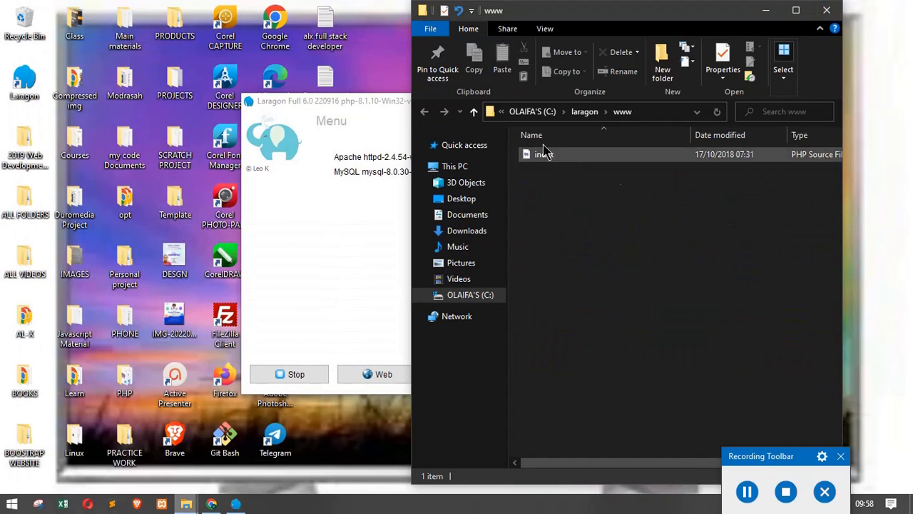
# Step: Reveal Laragon and choose Quick app > WordPress from its right-click menu
pyautogui.click(766, 10)
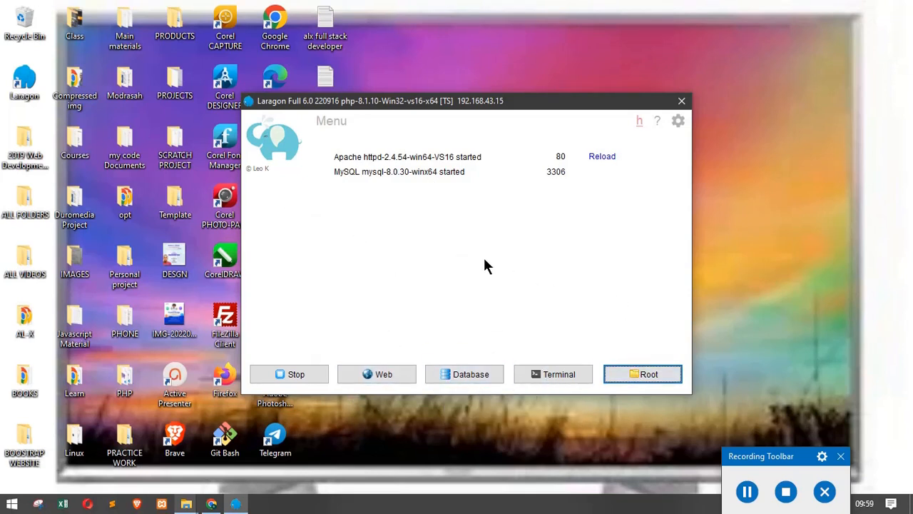
pyautogui.rightClick(436, 226)
pyautogui.click(269, 198)
pyautogui.rightClick(380, 204)
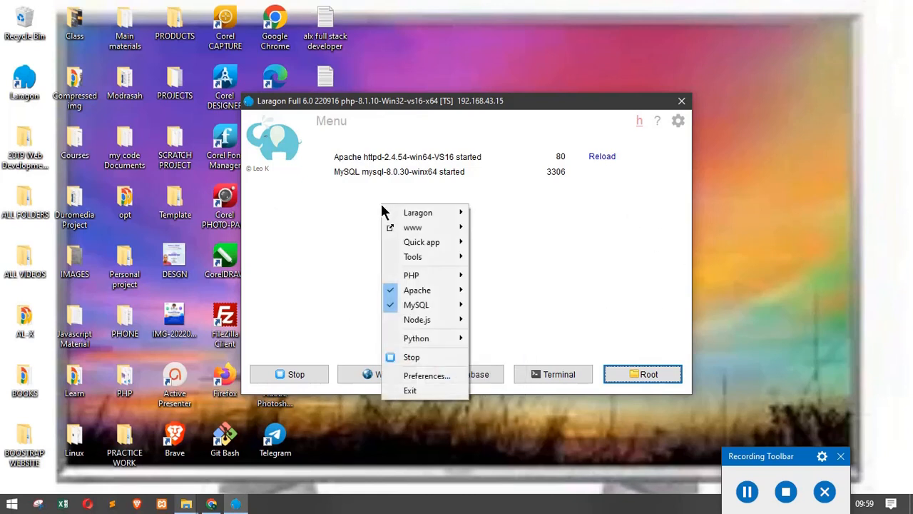
pyautogui.moveTo(441, 242)
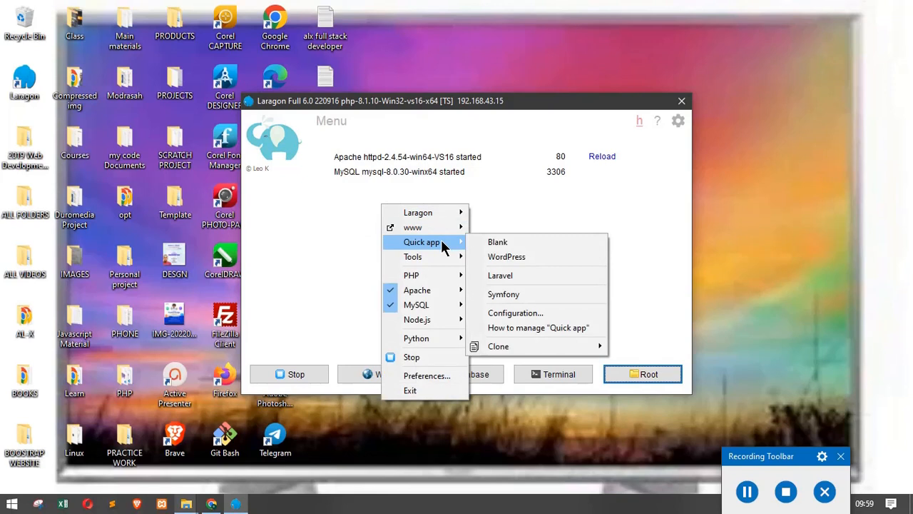
pyautogui.click(495, 259)
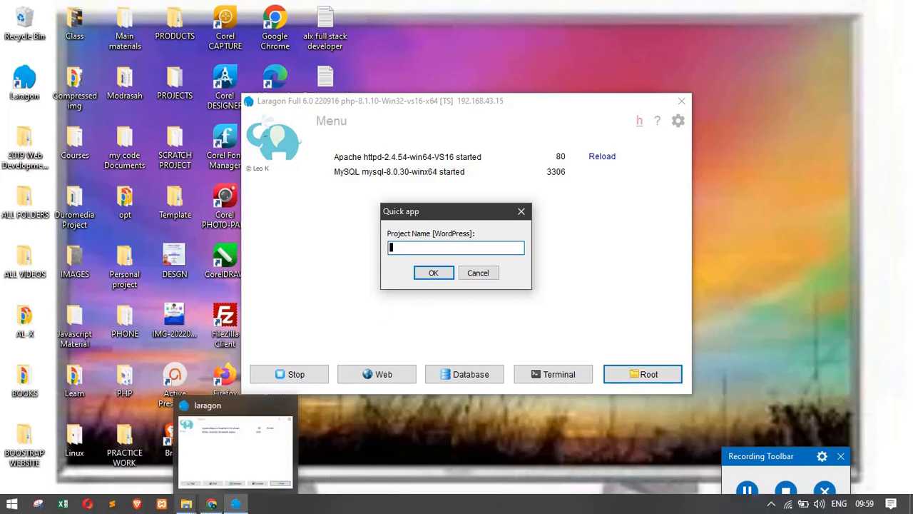
# Step: Cycle through the Explorer, Chrome and Laragon windows, ending with the www folder minimized
pyautogui.click(186, 504)
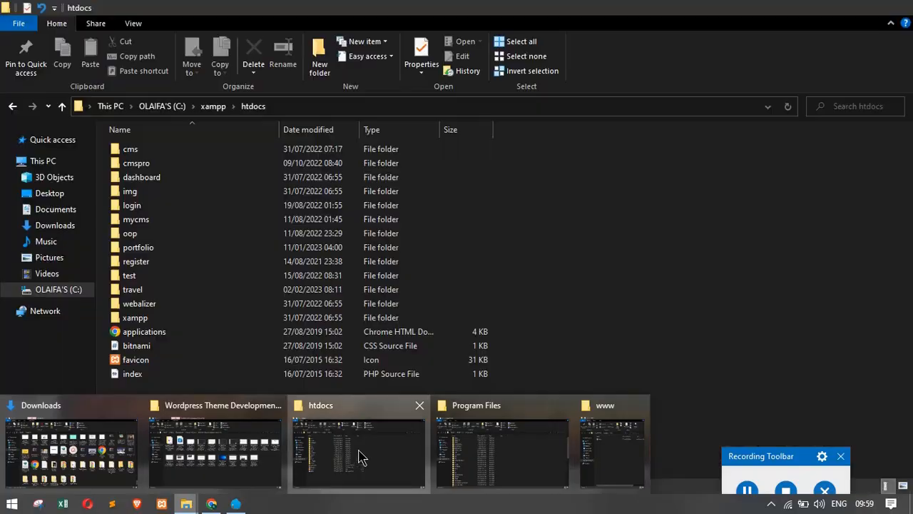
pyautogui.click(349, 460)
pyautogui.moveTo(183, 501)
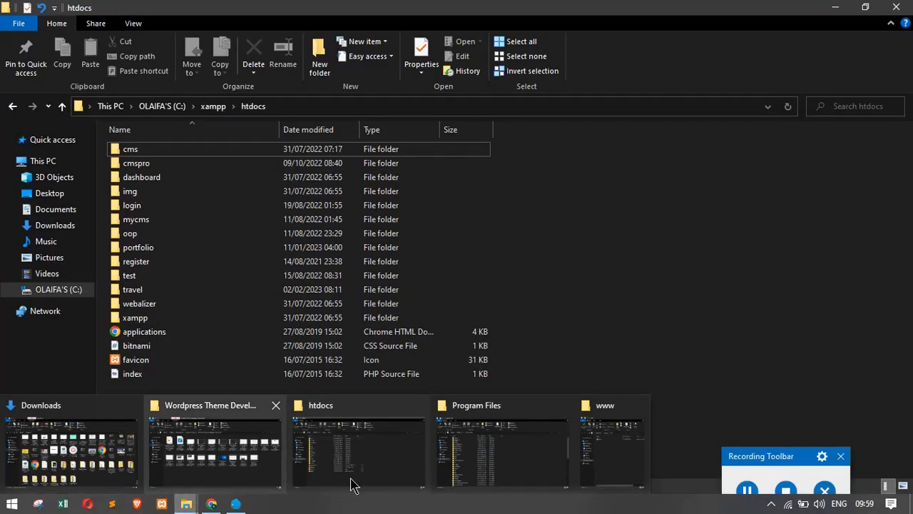
pyautogui.click(588, 443)
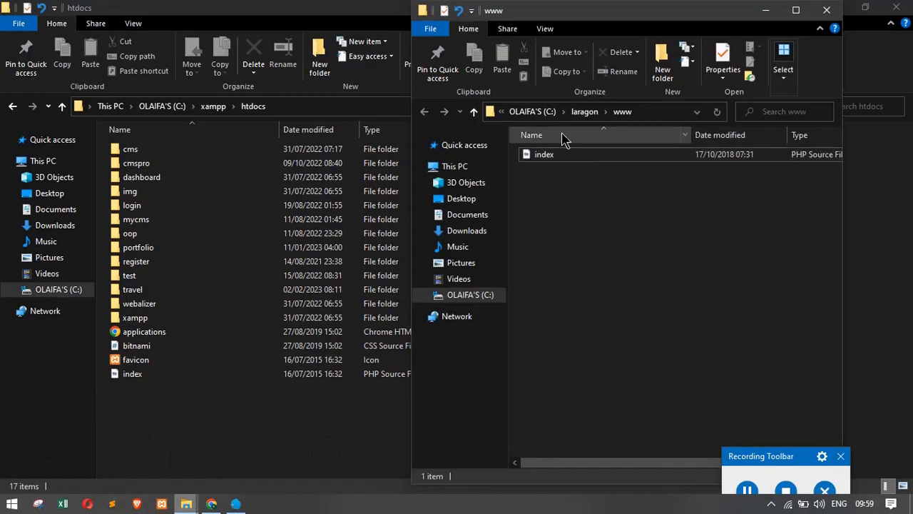
pyautogui.click(218, 500)
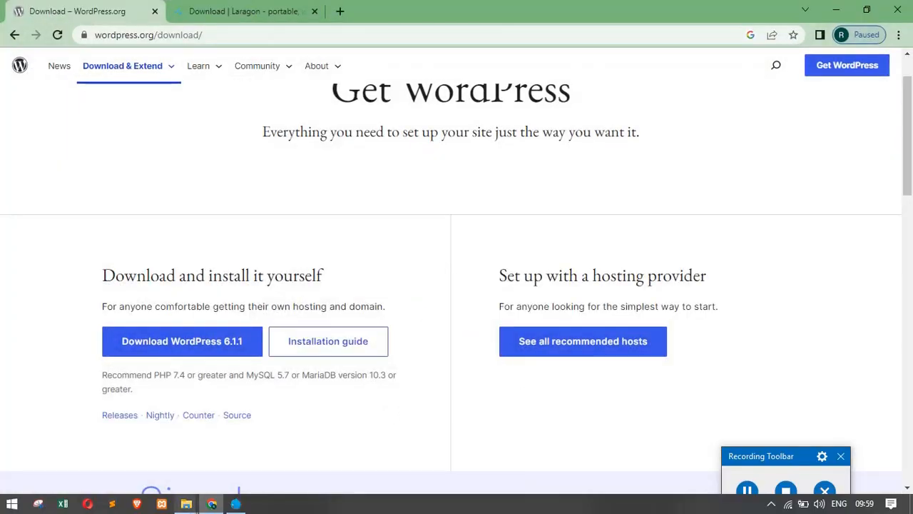
pyautogui.click(235, 504)
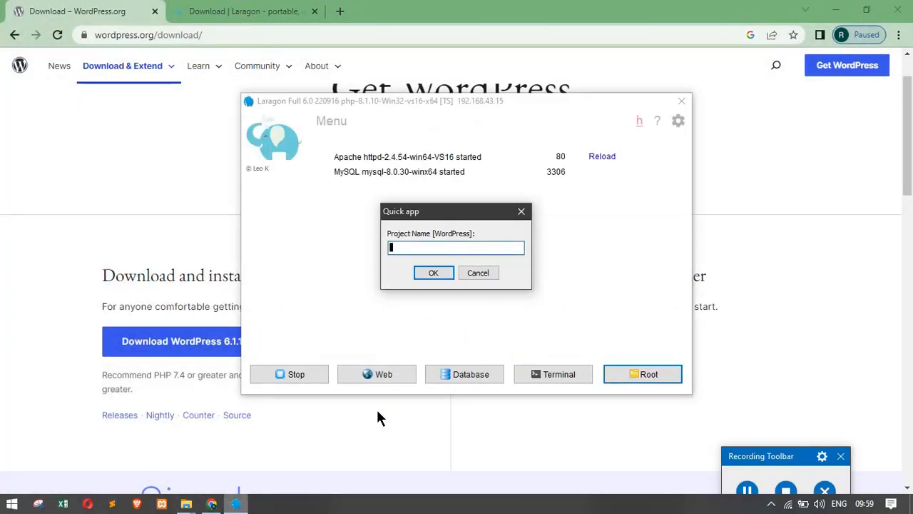
pyautogui.click(187, 504)
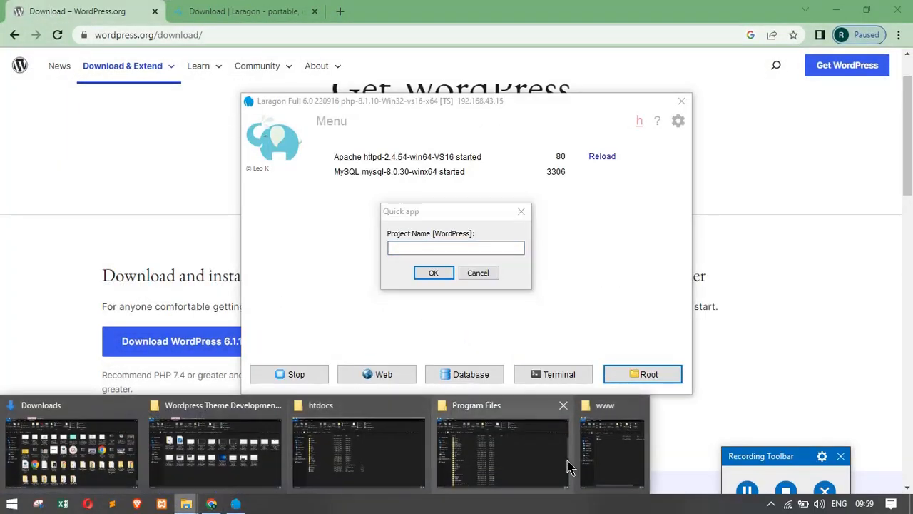
pyautogui.click(611, 450)
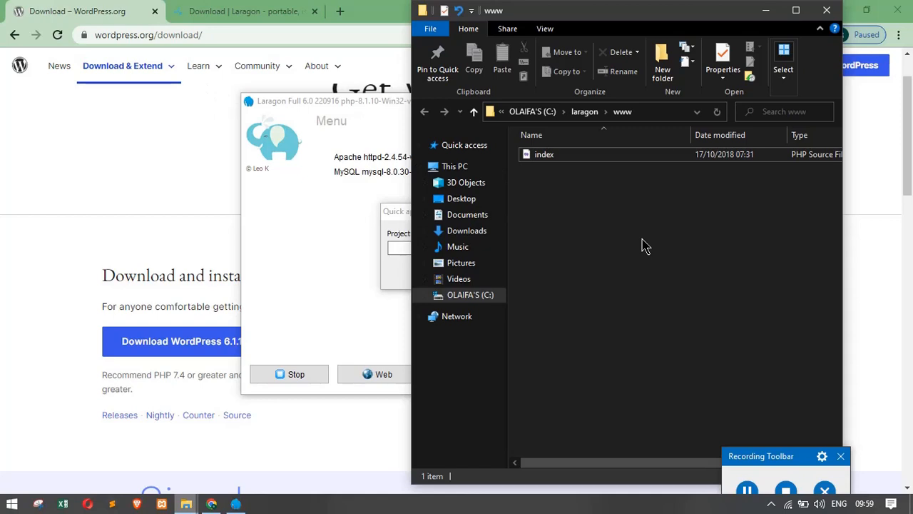
pyautogui.click(766, 10)
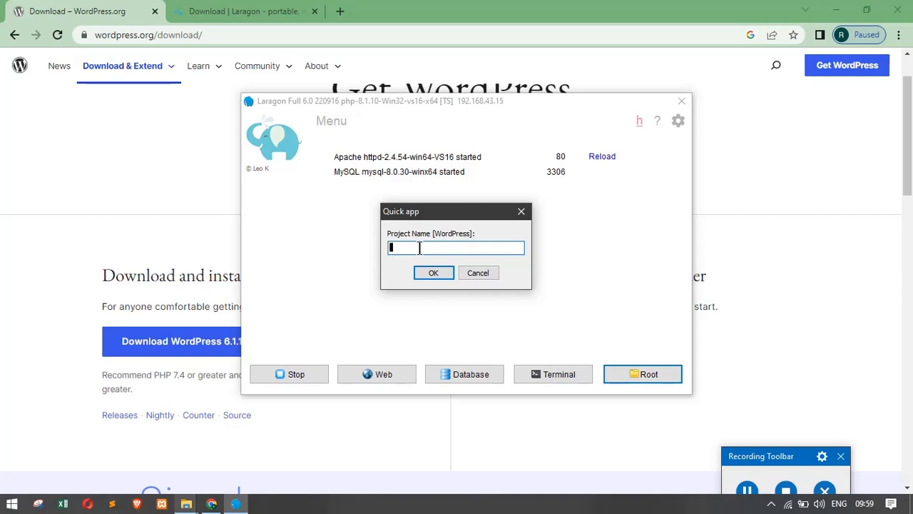
# Step: Try out trial project names such as test_one in the Quick app name box
pyautogui.write('test t')
pyautogui.press('BackSpace')
pyautogui.write('one')
pyautogui.press('BackSpace')
pyautogui.press('BackSpace')
pyautogui.press('BackSpace')
pyautogui.write('one')
pyautogui.press('BackSpace')
pyautogui.press('BackSpace')
pyautogui.press('BackSpace')
pyautogui.press('BackSpace')
pyautogui.press('BackSpace')
pyautogui.press('BackSpace')
pyautogui.press('BackSpace')
pyautogui.press('BackSpace')
pyautogui.press('BackSpace')
pyautogui.moveTo(407, 209)
pyautogui.mouseDown()
pyautogui.moveTo(358, 192)
pyautogui.moveTo(391, 210)
pyautogui.mouseUp()
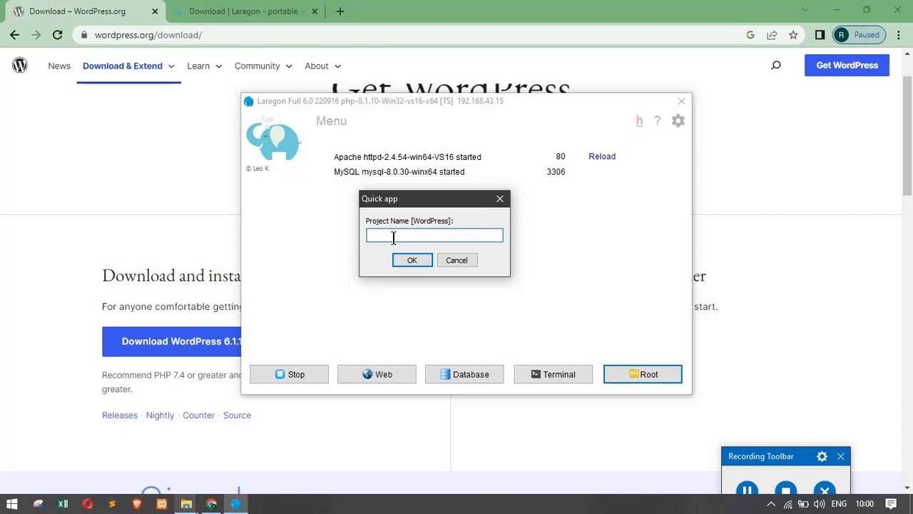
pyautogui.write('test_one')
# Step: Replace the project name with app and confirm the WordPress quick app
pyautogui.click(386, 235)
pyautogui.press('Delete')
pyautogui.press('Delete')
pyautogui.press('Delete')
pyautogui.press('BackSpace')
pyautogui.press('BackSpace')
pyautogui.press('BackSpace')
pyautogui.press('BackSpace')
pyautogui.press('BackSpace')
pyautogui.write('app')
pyautogui.click(405, 259)
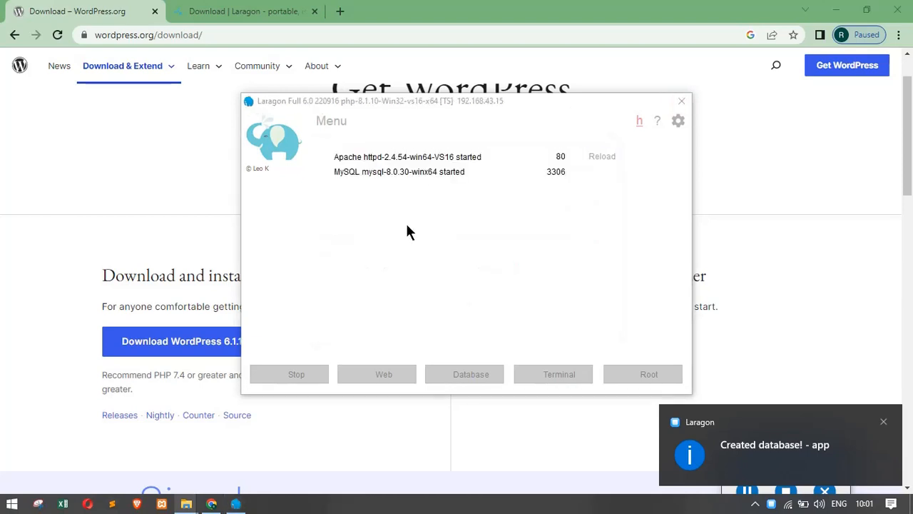
# Step: Bring the Quick app [app] progress window forward to watch the download and extraction
pyautogui.moveTo(236, 503)
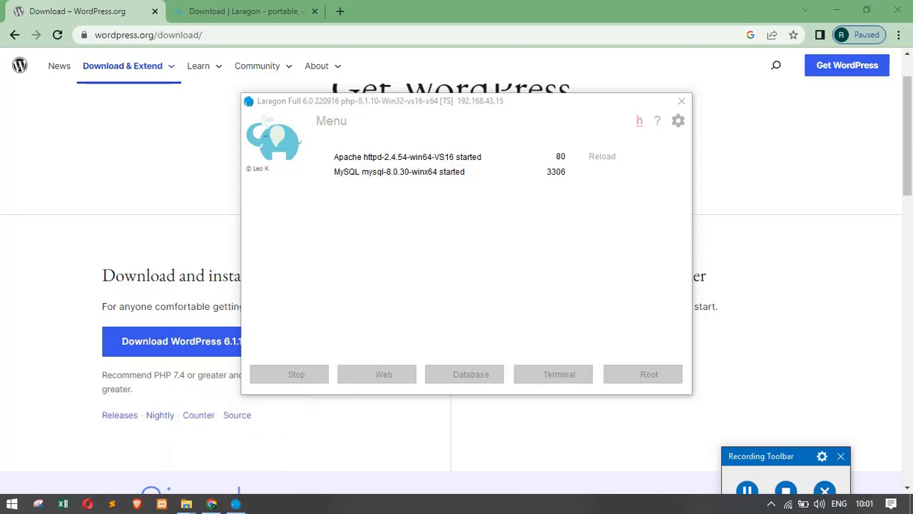
pyautogui.click(240, 505)
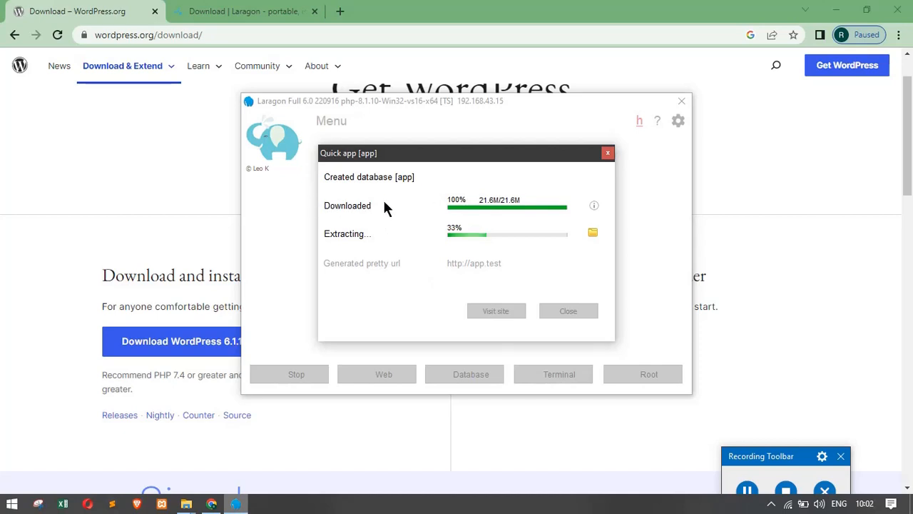
# Step: Switch between Chrome and Laragon's progress windows until the finished Quick app [app] window is in front
pyautogui.click(67, 343)
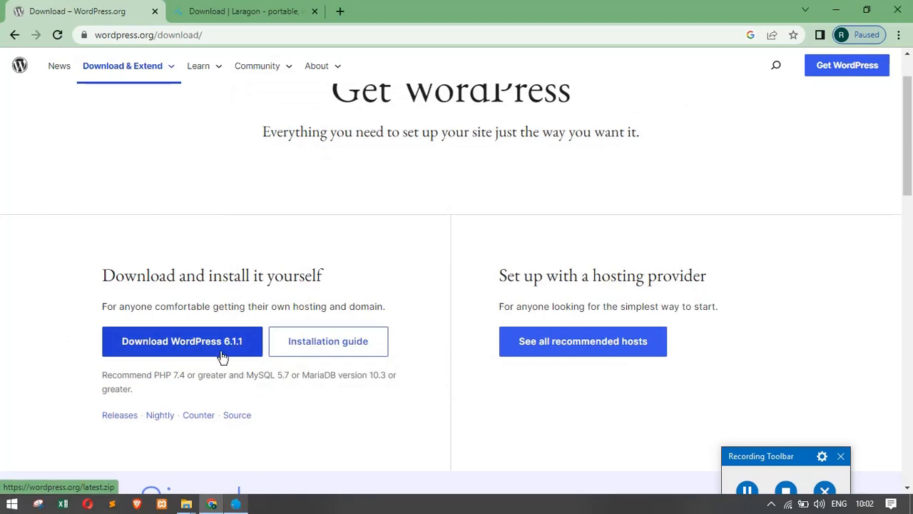
pyautogui.click(236, 504)
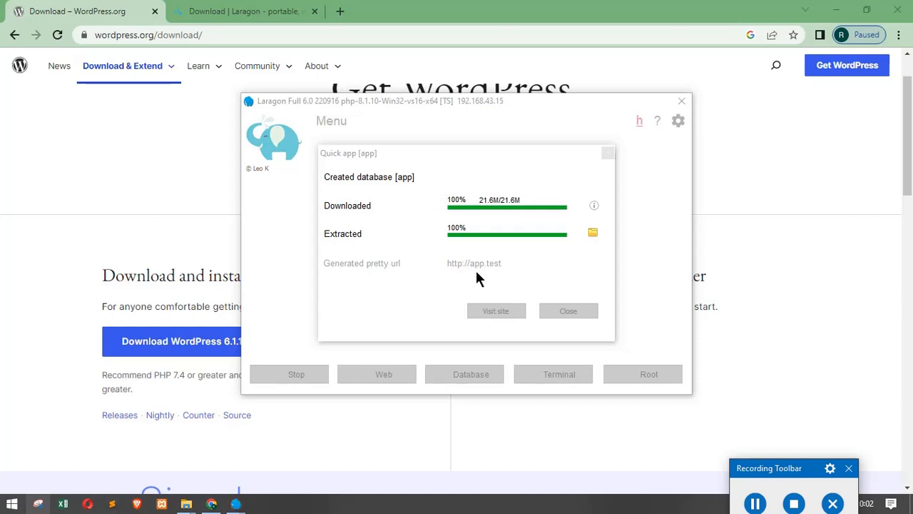
pyautogui.moveTo(236, 504)
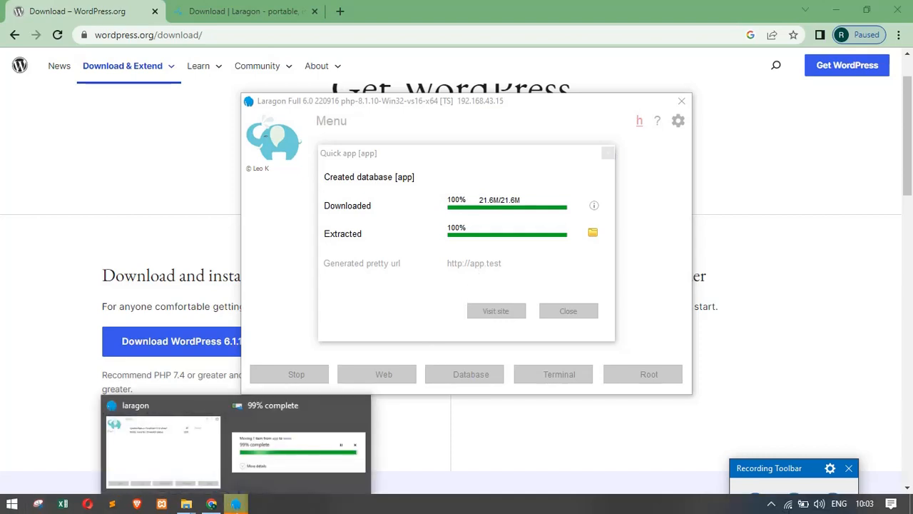
pyautogui.click(292, 459)
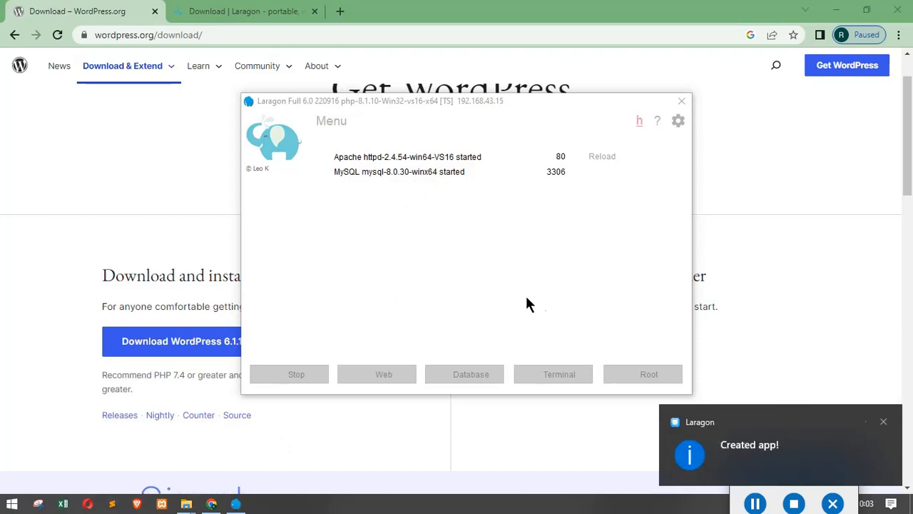
pyautogui.click(476, 245)
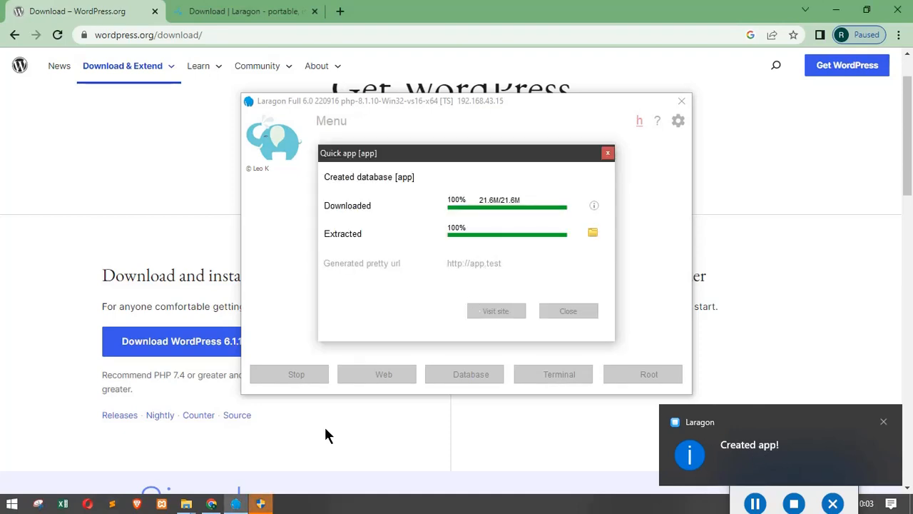
pyautogui.click(262, 504)
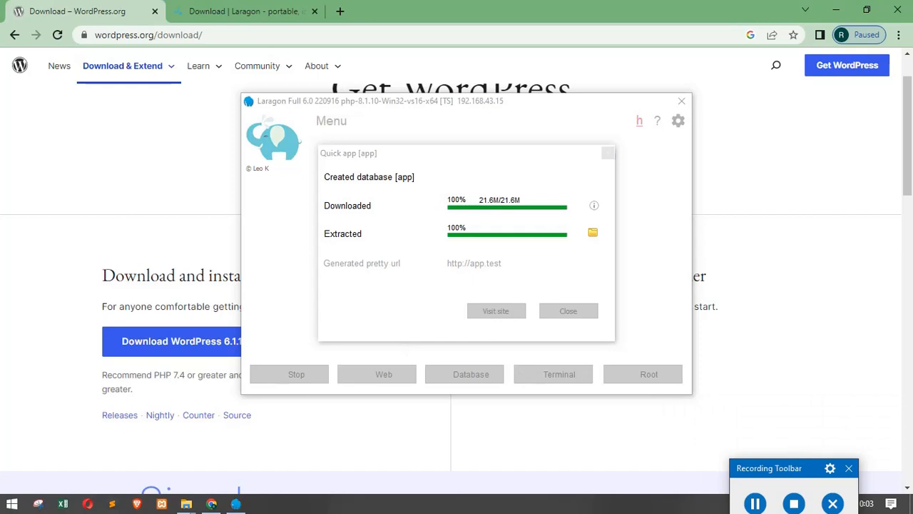
pyautogui.click(186, 504)
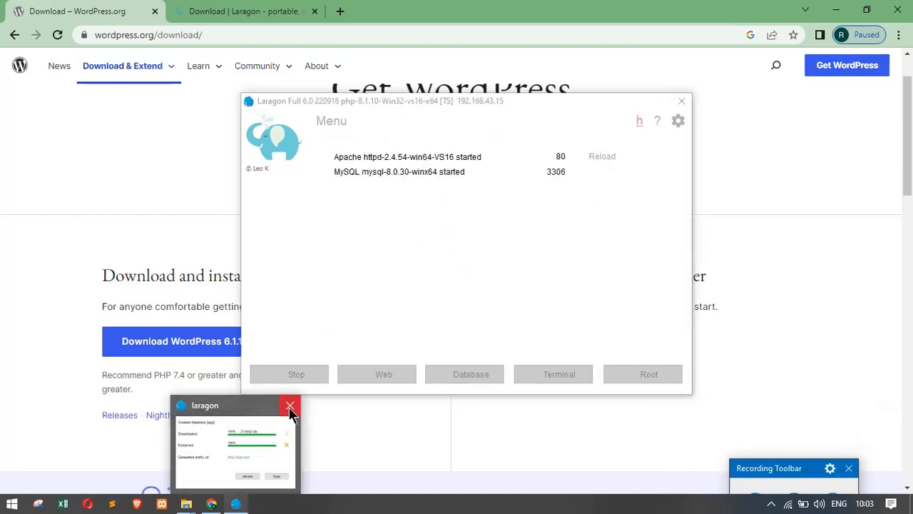
pyautogui.click(285, 438)
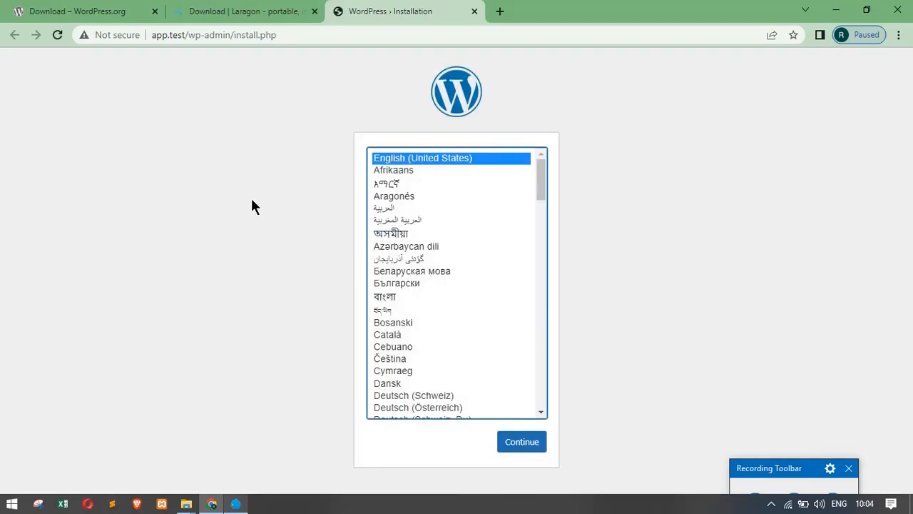
# Step: Bring the completed Quick app [app] window forward, then return to the WordPress language page
pyautogui.click(236, 504)
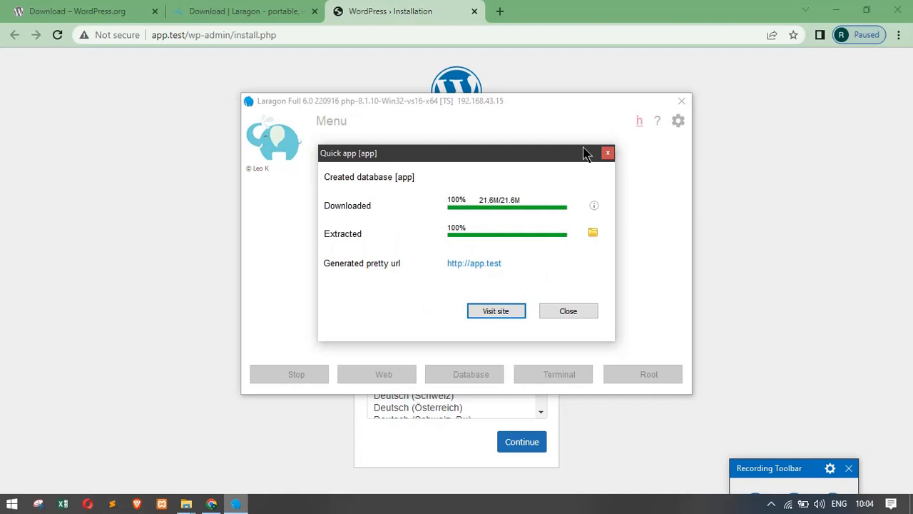
pyautogui.click(148, 130)
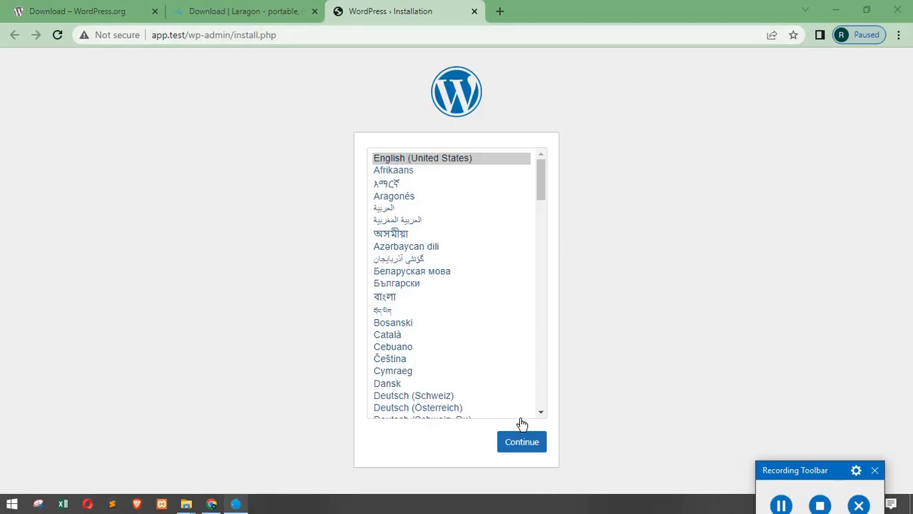
# Step: Continue the WordPress installer with English (United States) as the language
pyautogui.click(525, 442)
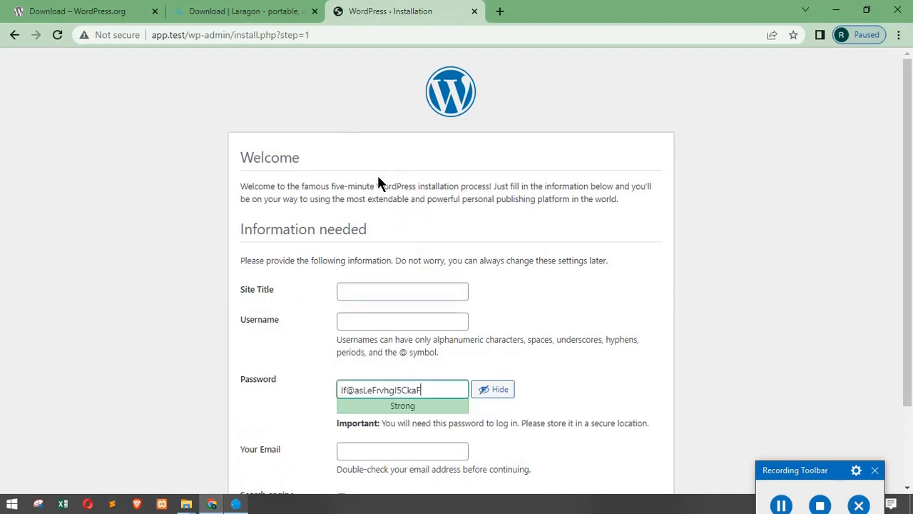
pyautogui.scroll(-1, 382, 272)
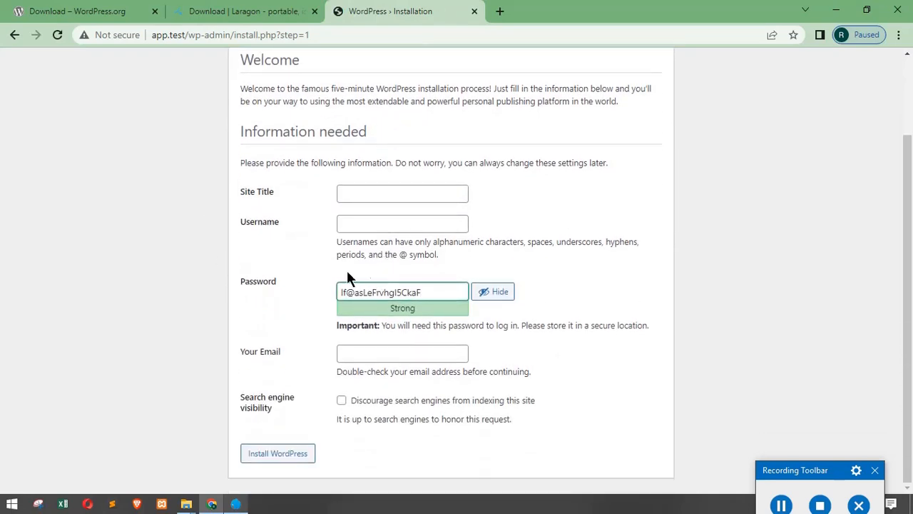
pyautogui.scroll(1, 346, 268)
pyautogui.moveTo(778, 483); pyautogui.dragTo(797, 466)
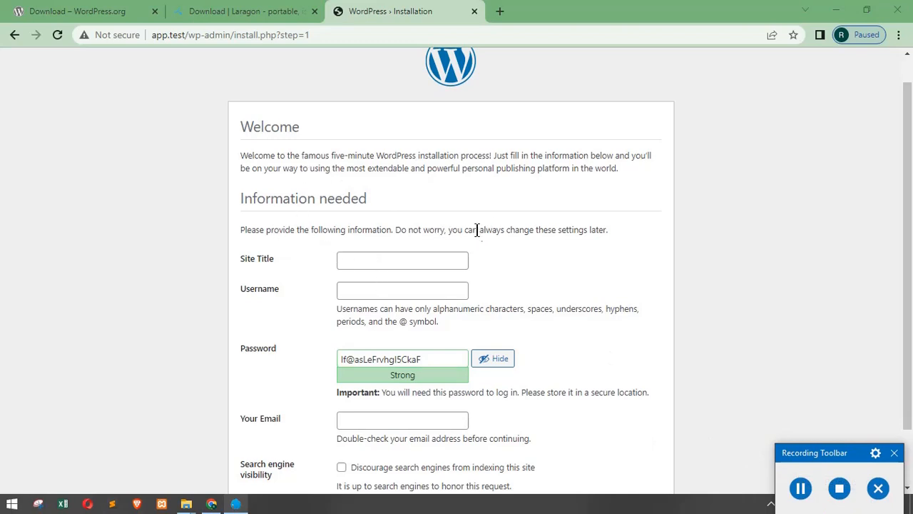
# Step: Enter site title 'Coding & Marketing' and username admin, then select the generated password
pyautogui.click(361, 260)
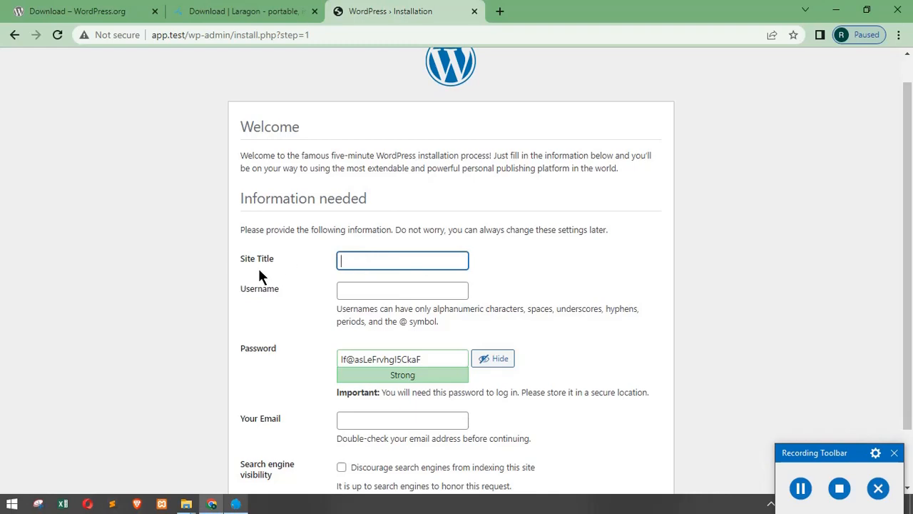
pyautogui.write('Coding & Marketing')
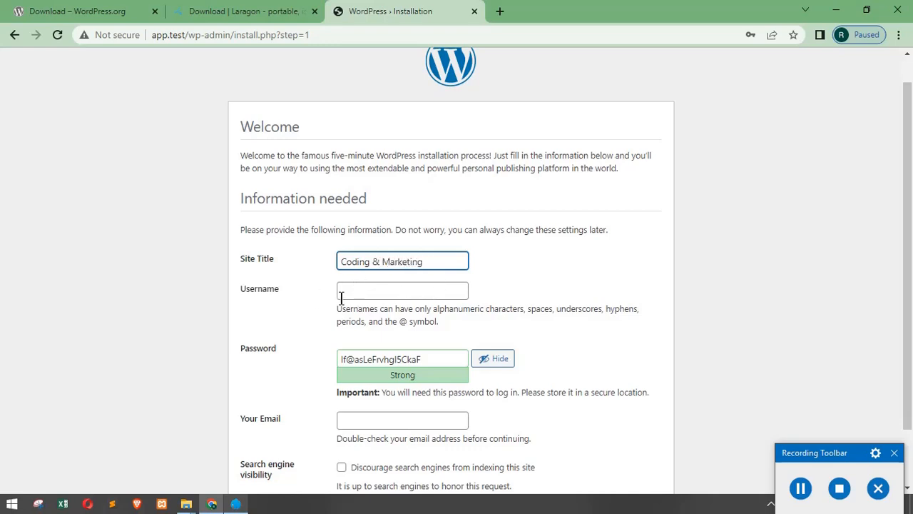
pyautogui.click(352, 293)
pyautogui.write('admin')
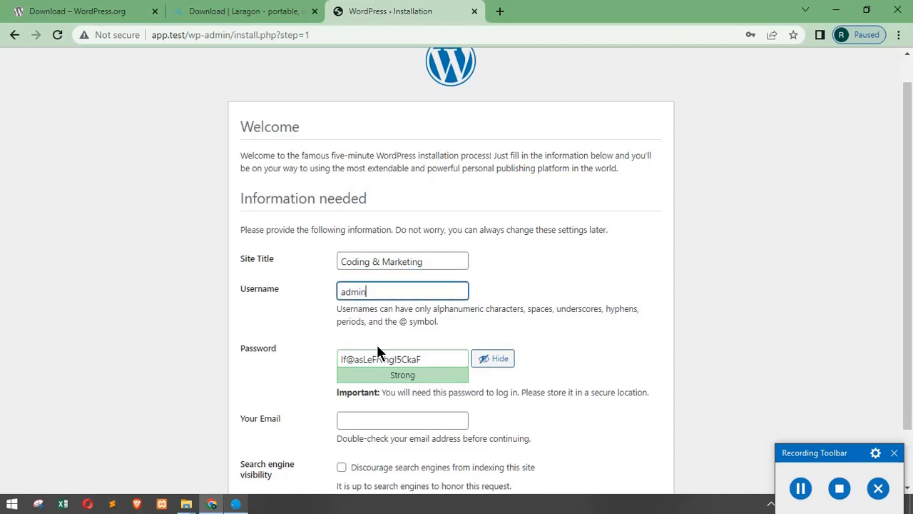
pyautogui.moveTo(440, 359); pyautogui.dragTo(326, 368)
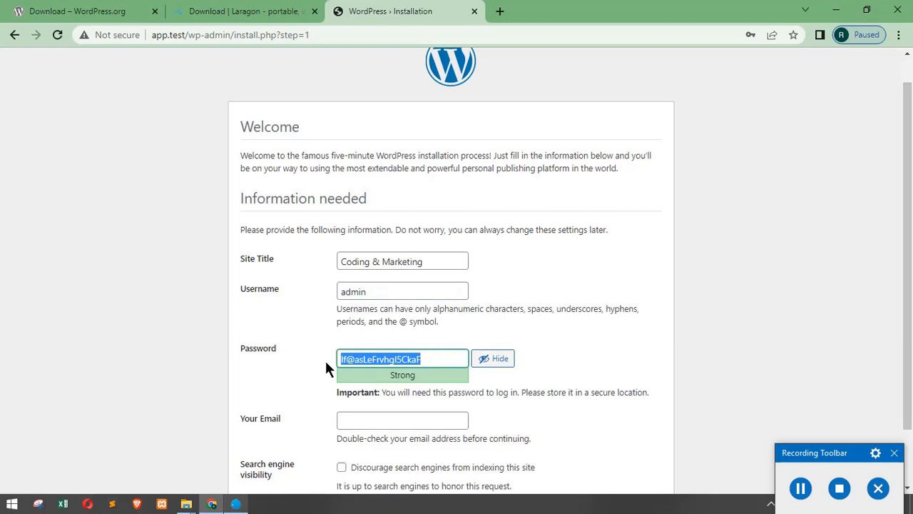
# Step: Replace the generated password with a simple numeric one and confirm weak-password use
pyautogui.press('BackSpace')
pyautogui.write('123')
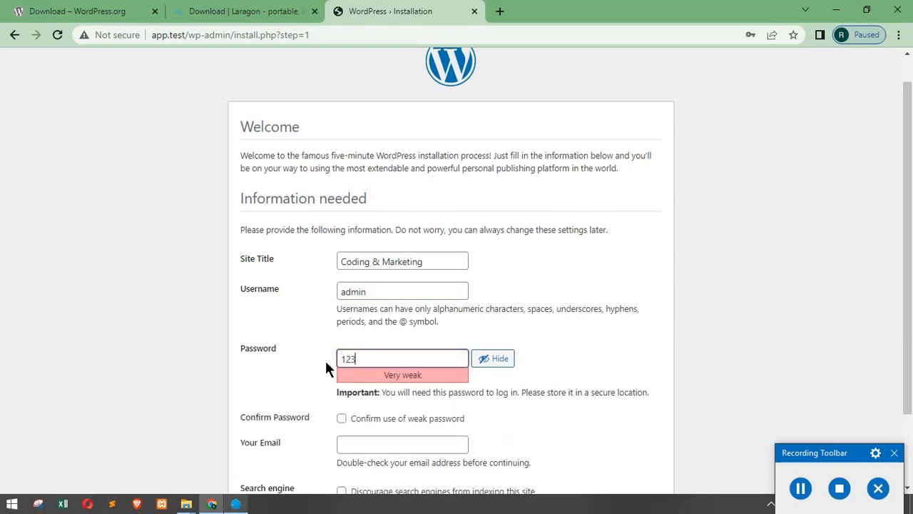
pyautogui.write('4567890')
pyautogui.scroll(-1, 445, 378)
pyautogui.click(342, 351)
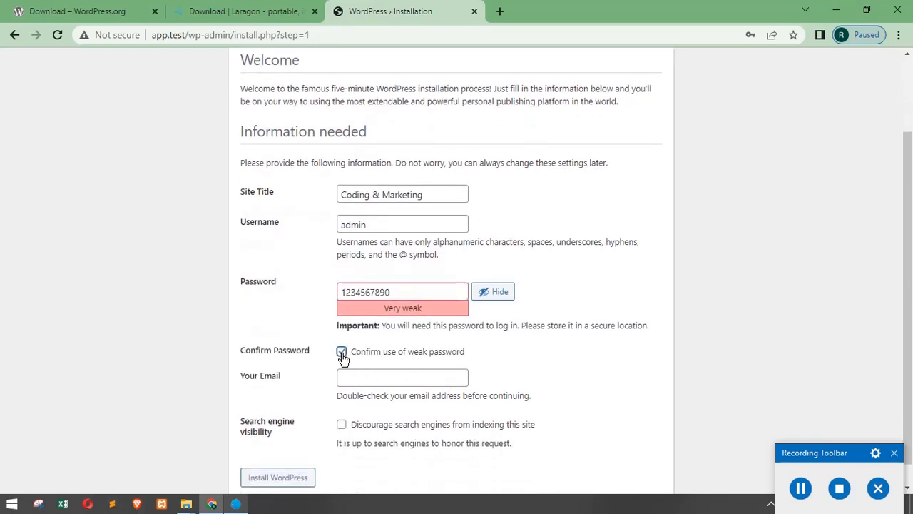
# Step: Enter the administrator's e-mail address, correcting a typo in it
pyautogui.scroll(-1, 394, 367)
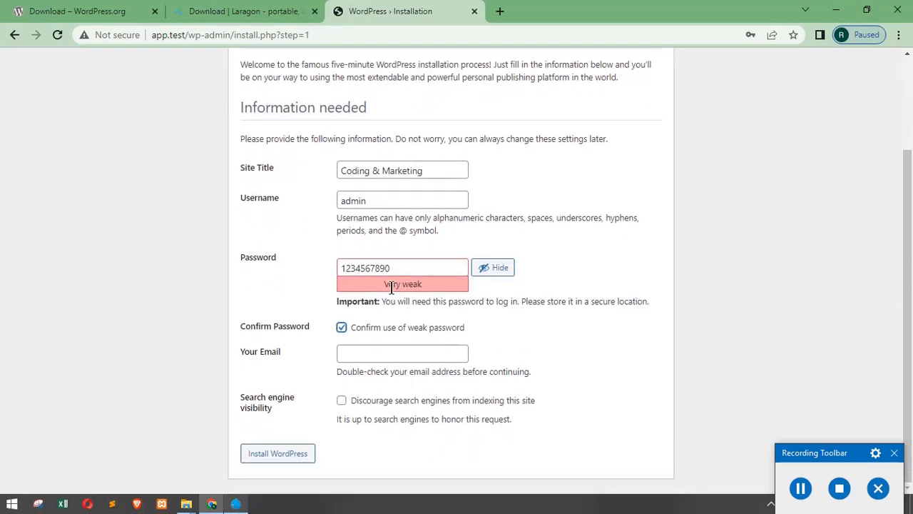
pyautogui.click(363, 356)
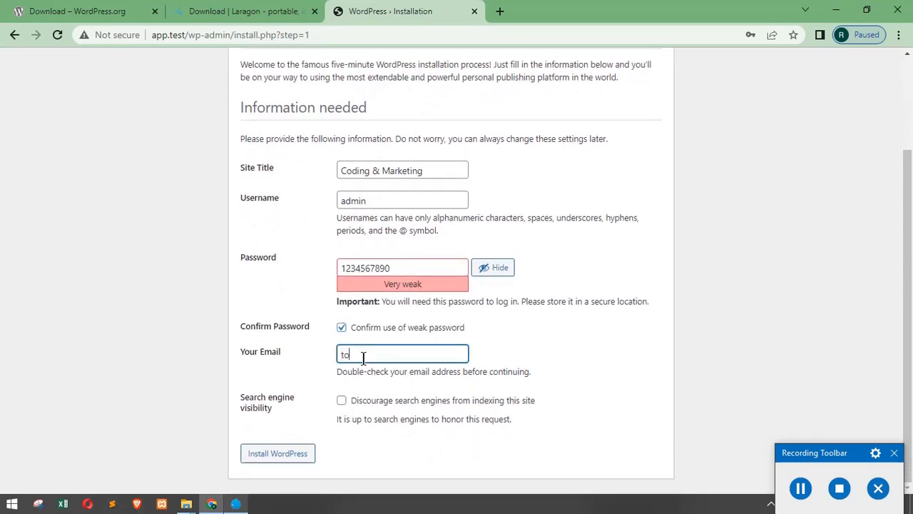
pyautogui.click(362, 354)
pyautogui.write('e')
# Step: Review the completed install form, highlighting the username and password values
pyautogui.scroll(2, 333, 271)
pyautogui.scroll(-2, 403, 311)
pyautogui.scroll(1, 410, 314)
pyautogui.scroll(1, 405, 305)
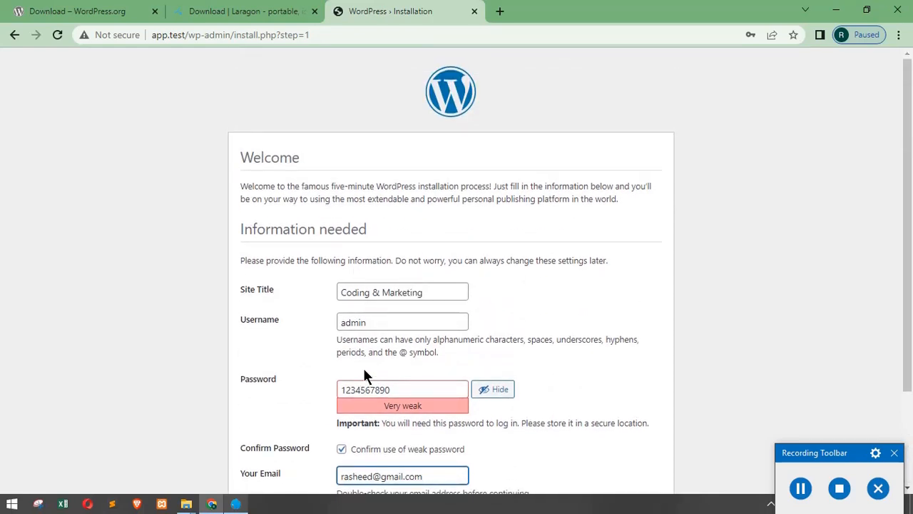
pyautogui.scroll(-1, 338, 332)
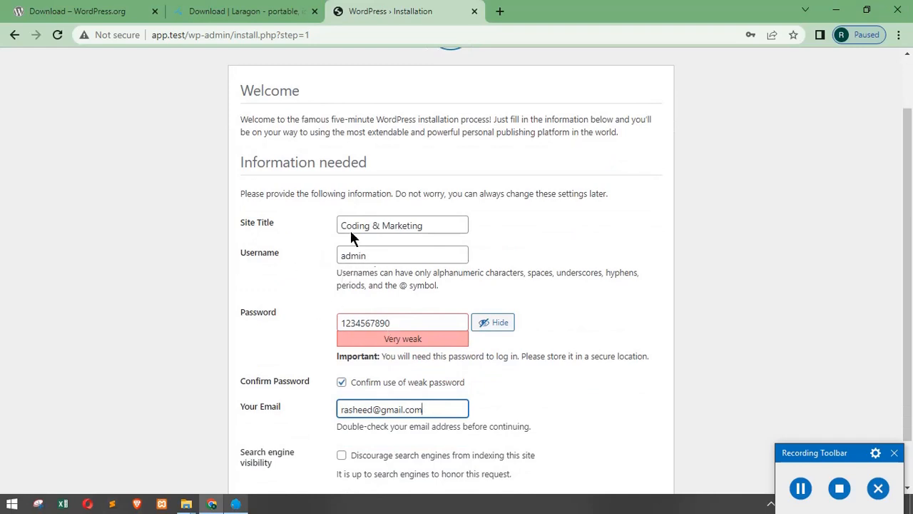
pyautogui.scroll(-1, 286, 342)
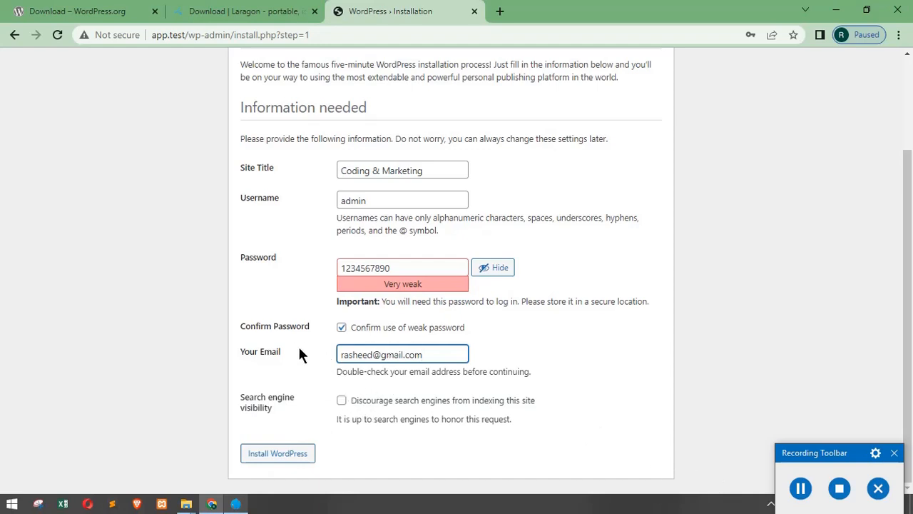
pyautogui.scroll(1, 385, 385)
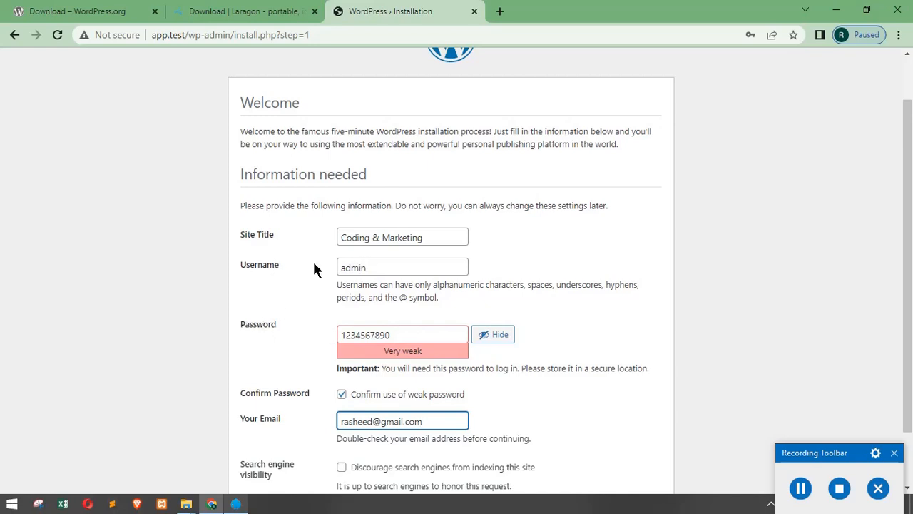
pyautogui.click(800, 488)
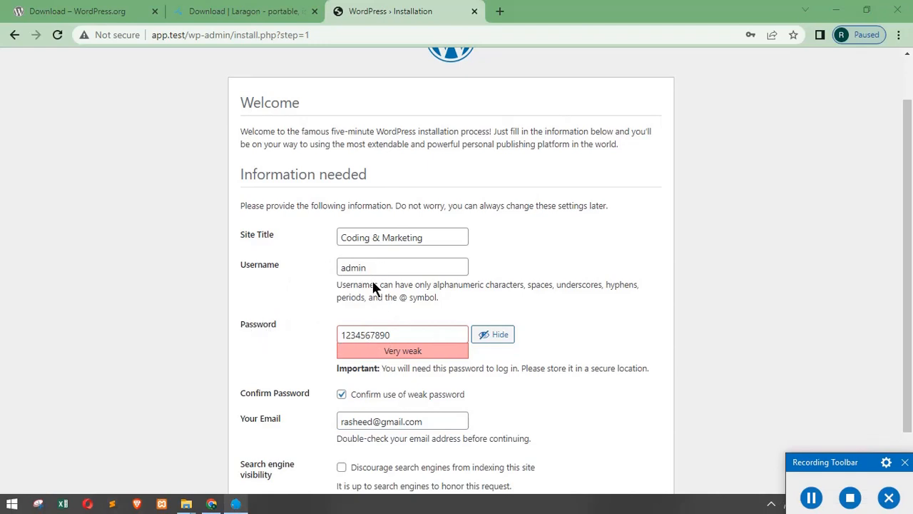
pyautogui.moveTo(373, 267); pyautogui.dragTo(324, 279)
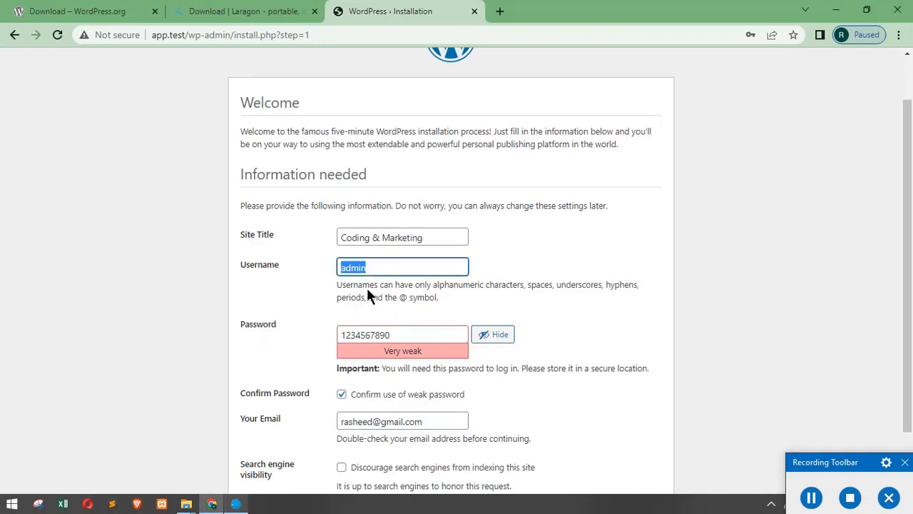
pyautogui.moveTo(407, 336); pyautogui.dragTo(334, 336)
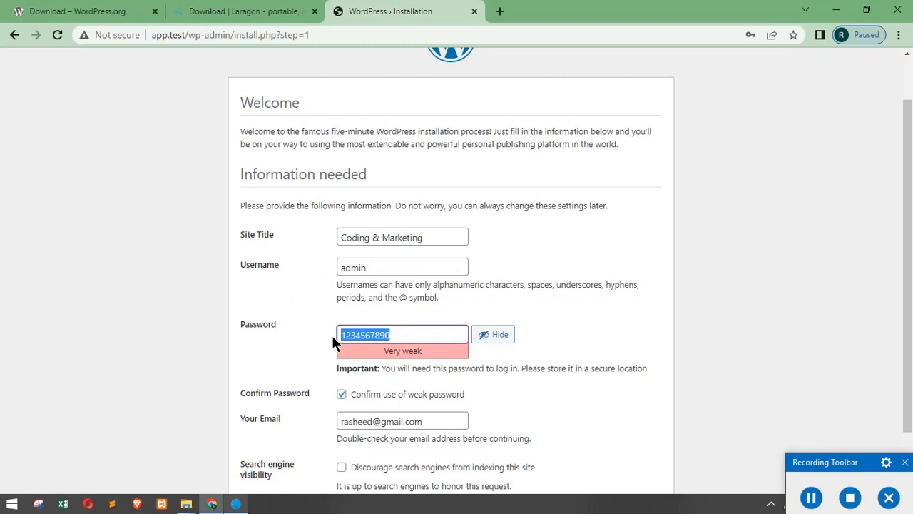
pyautogui.scroll(-1, 392, 367)
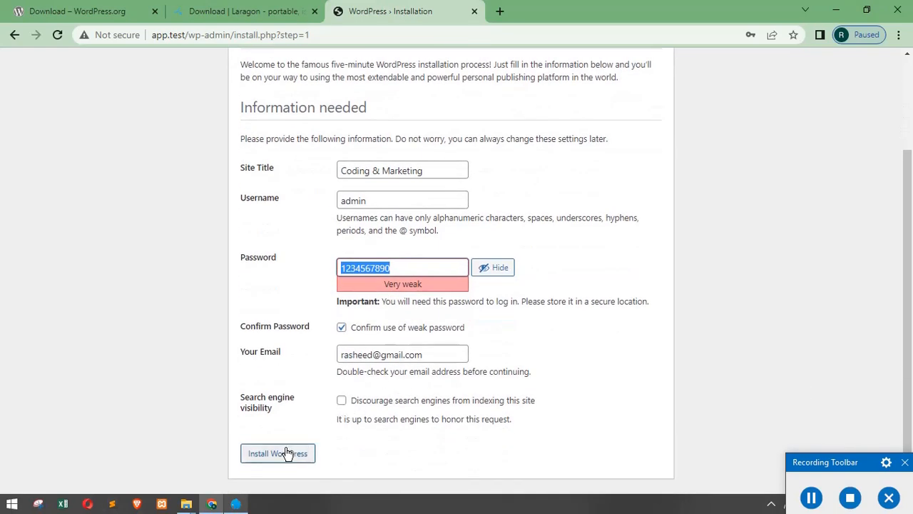
# Step: Install WordPress, save the admin login in Chrome, and go to the Log In page
pyautogui.click(291, 450)
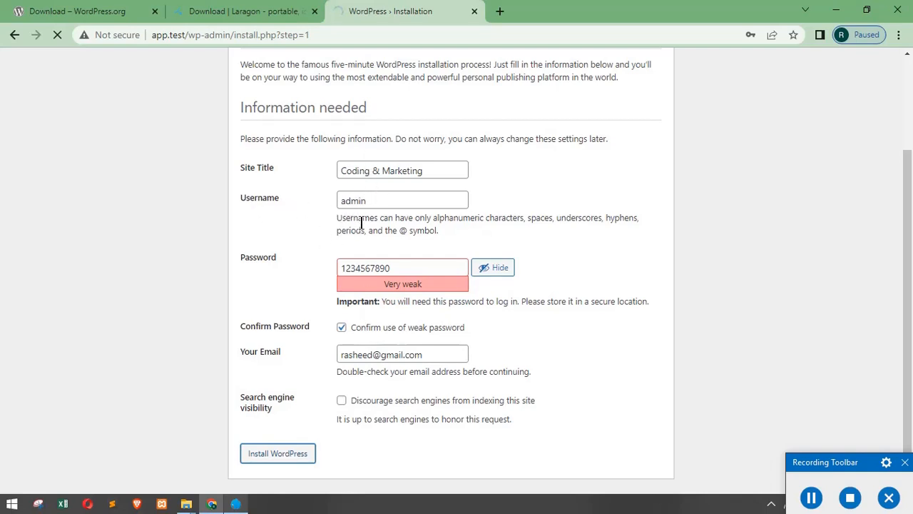
pyautogui.scroll(2, 370, 243)
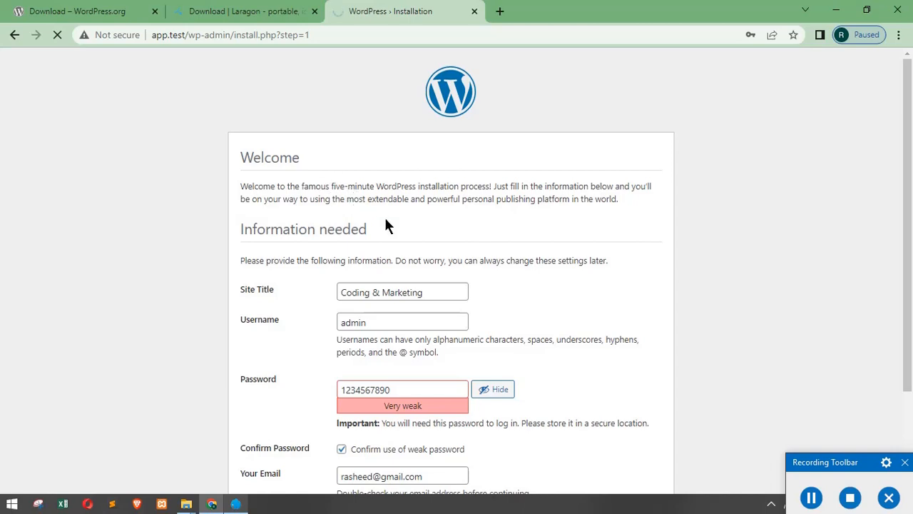
pyautogui.scroll(-2, 389, 221)
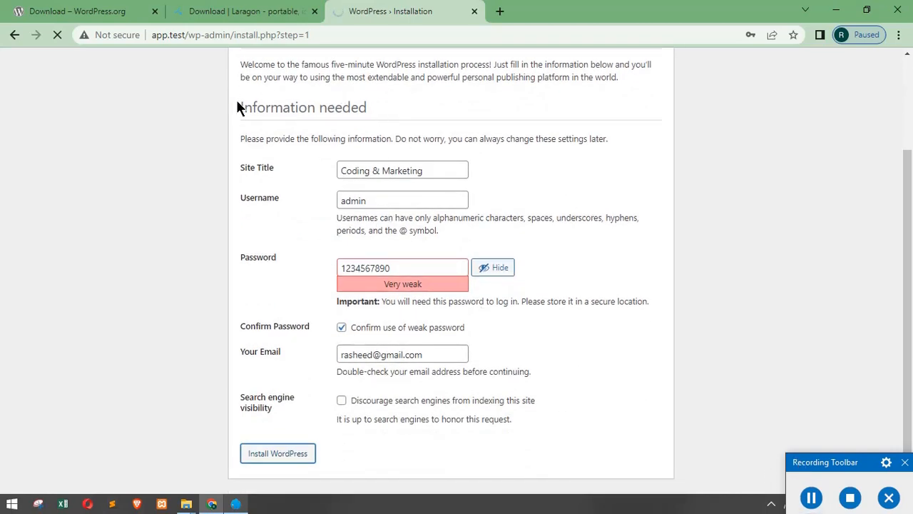
pyautogui.scroll(2, 257, 207)
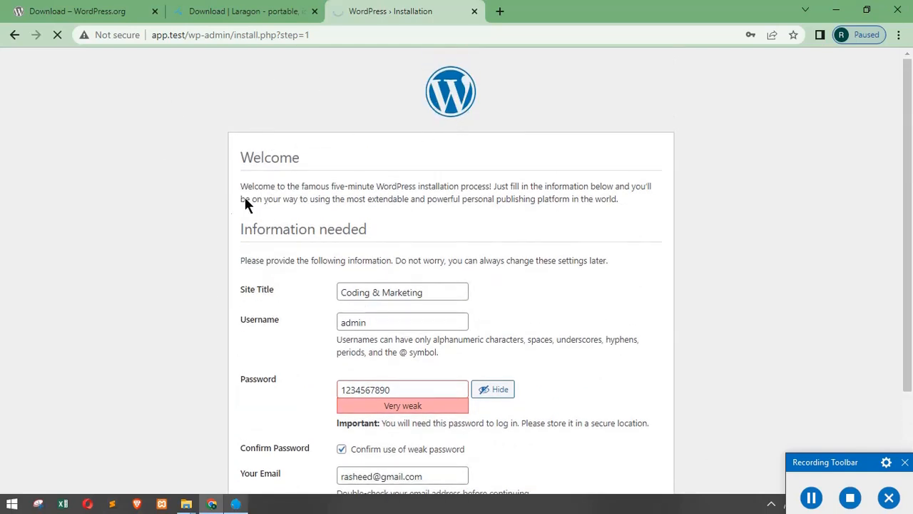
pyautogui.scroll(-1, 349, 279)
pyautogui.scroll(1, 310, 198)
pyautogui.scroll(-1, 437, 228)
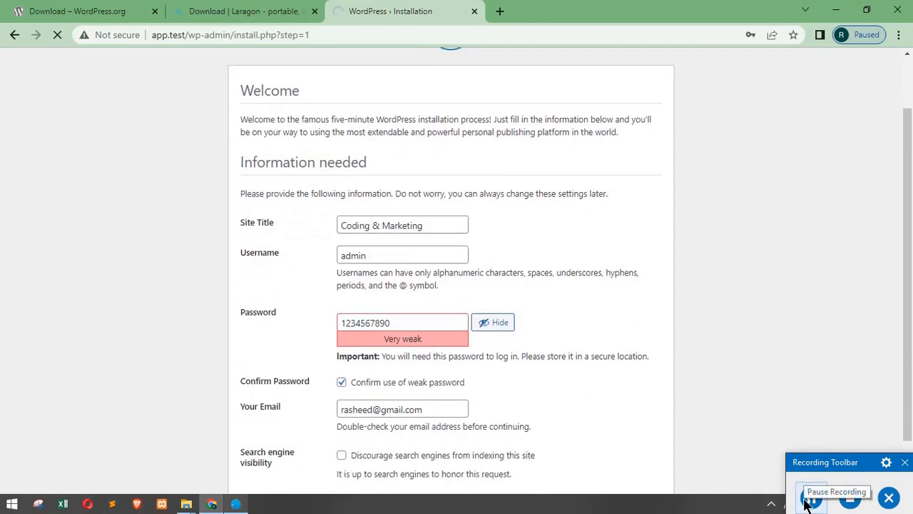
pyautogui.scroll(-1, 500, 335)
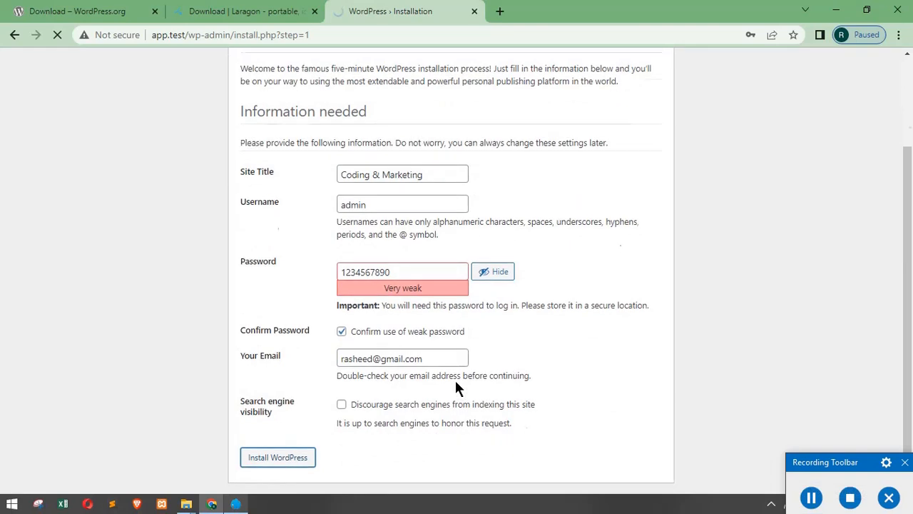
pyautogui.scroll(2, 399, 259)
pyautogui.scroll(-2, 399, 259)
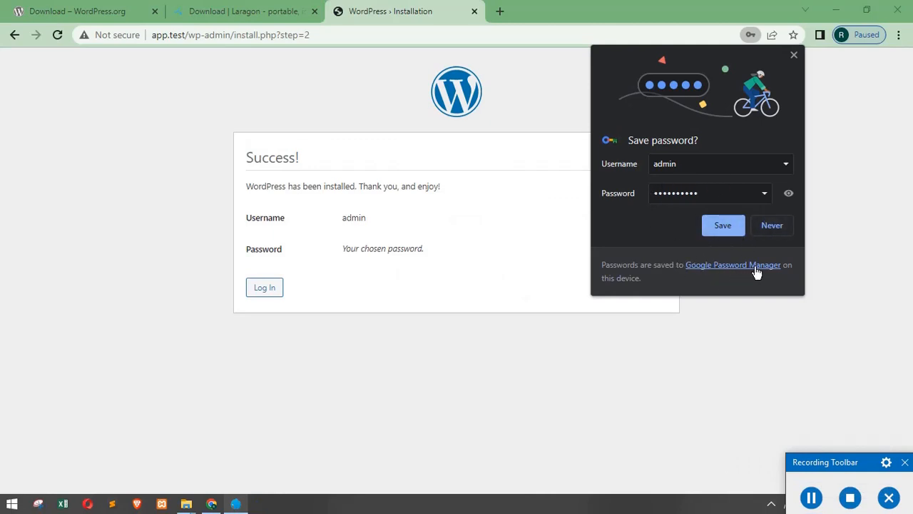
pyautogui.click(721, 226)
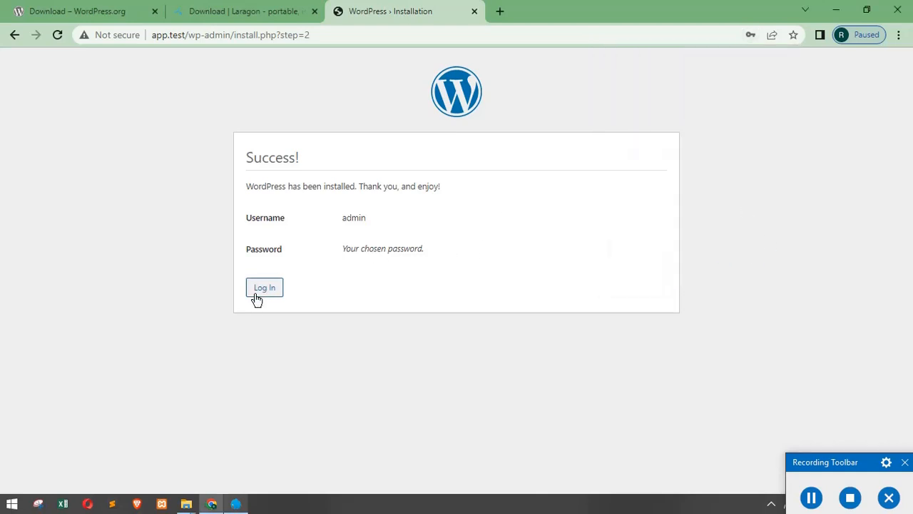
pyautogui.click(258, 294)
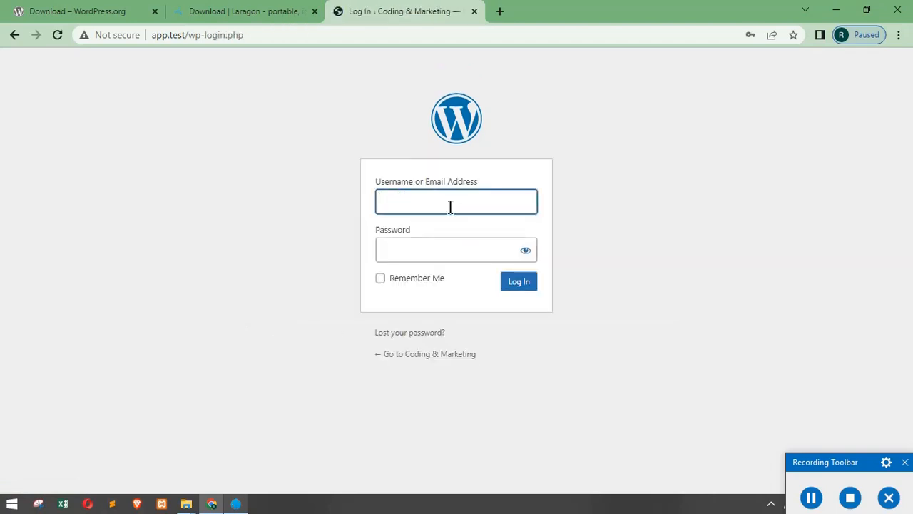
# Step: Log in as admin with Chrome's saved credentials and Remember Me ticked
pyautogui.click(450, 206)
pyautogui.click(475, 246)
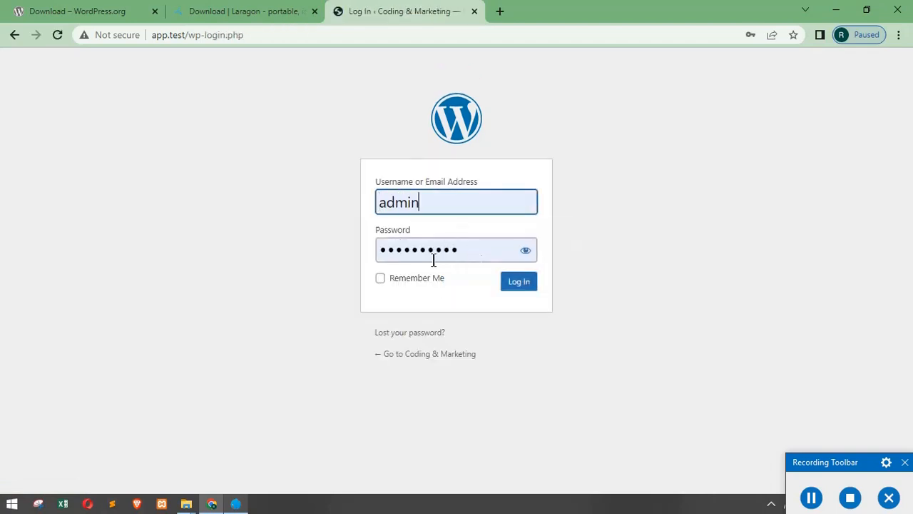
pyautogui.click(381, 278)
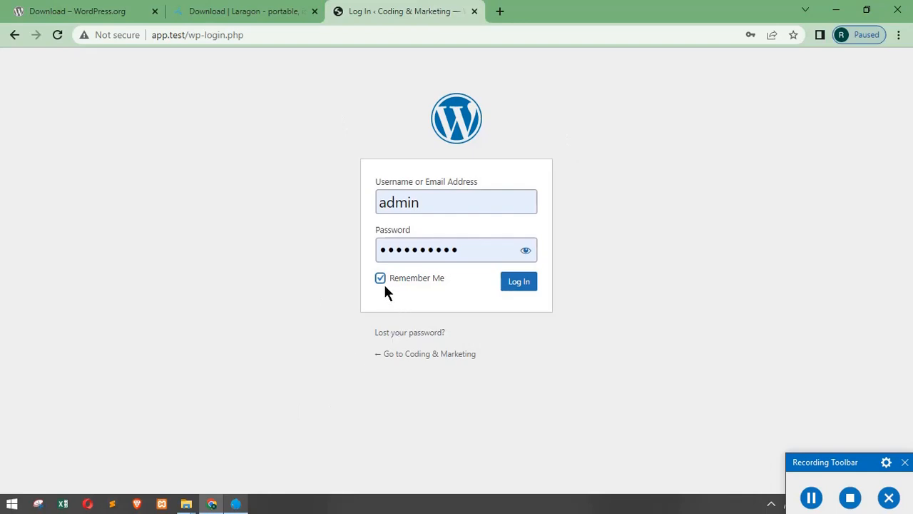
pyautogui.click(519, 287)
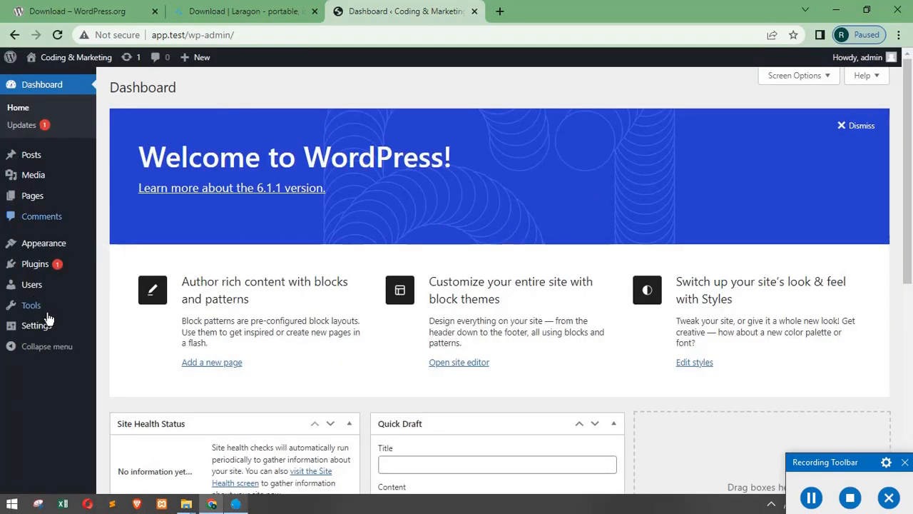
# Step: Open a blank new Chrome tab next to the WordPress dashboard tab
pyautogui.scroll(-3, 211, 326)
pyautogui.scroll(2, 211, 325)
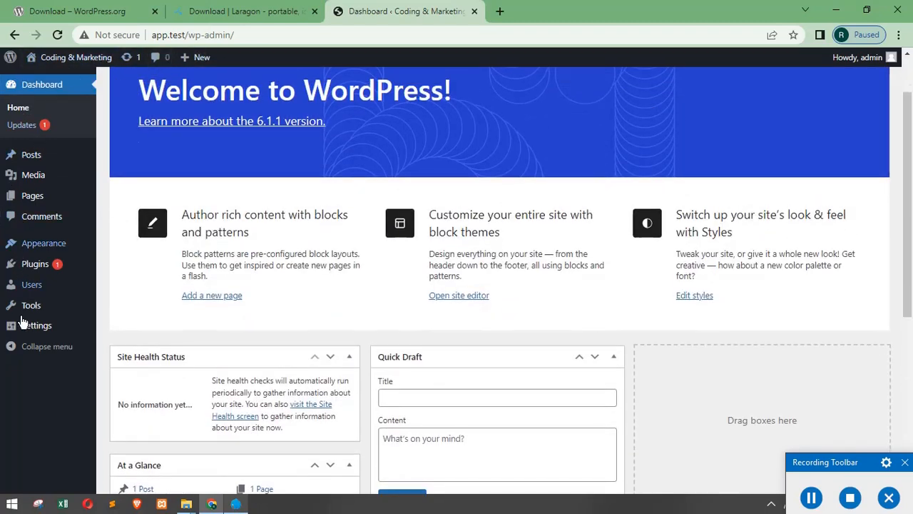
pyautogui.scroll(1, 25, 385)
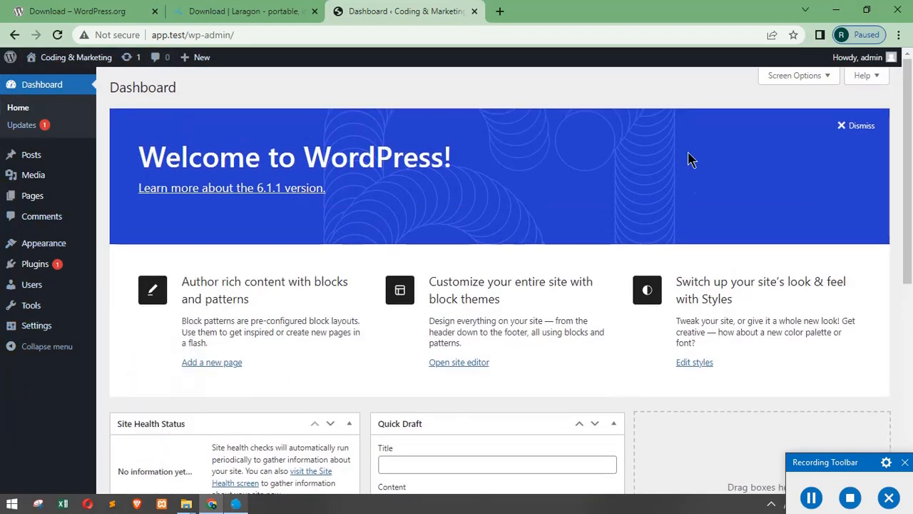
pyautogui.scroll(-3, 244, 302)
pyautogui.scroll(3, 285, 202)
pyautogui.scroll(-2, 65, 191)
pyautogui.scroll(2, 65, 186)
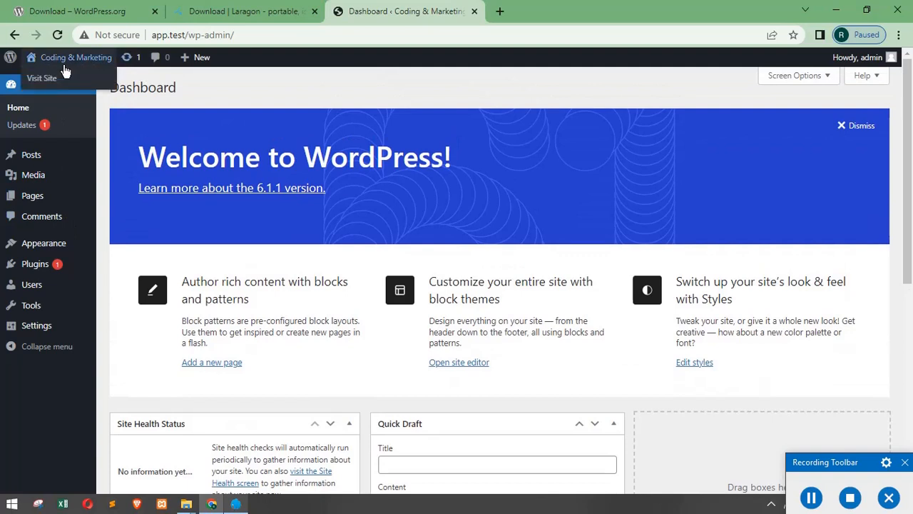
pyautogui.click(499, 12)
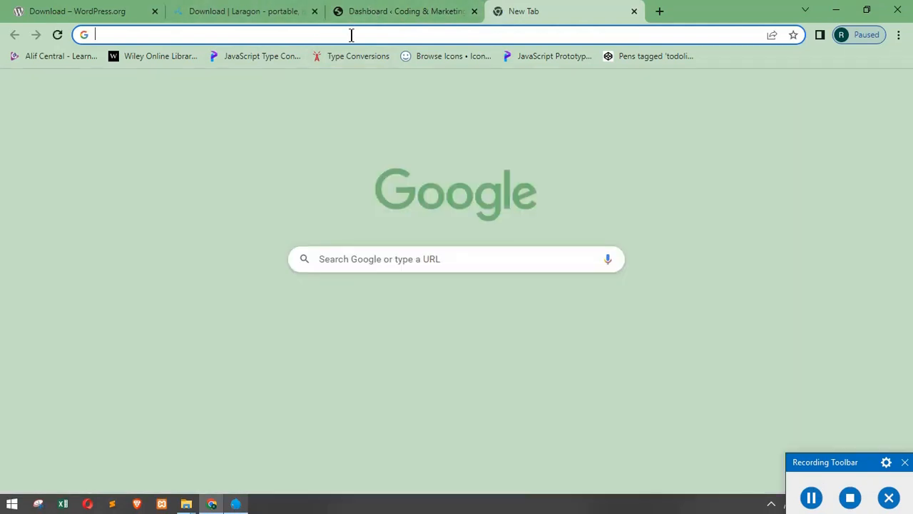
pyautogui.click(353, 11)
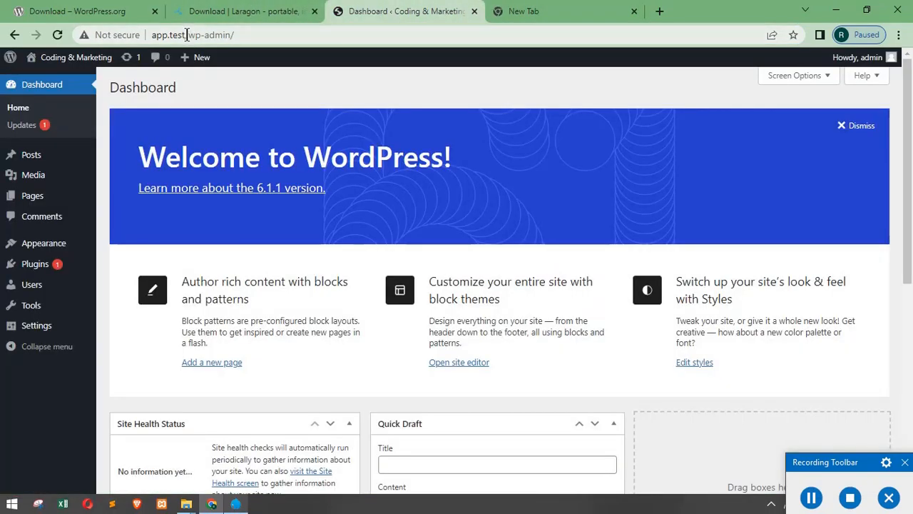
pyautogui.click(536, 13)
pyautogui.click(496, 35)
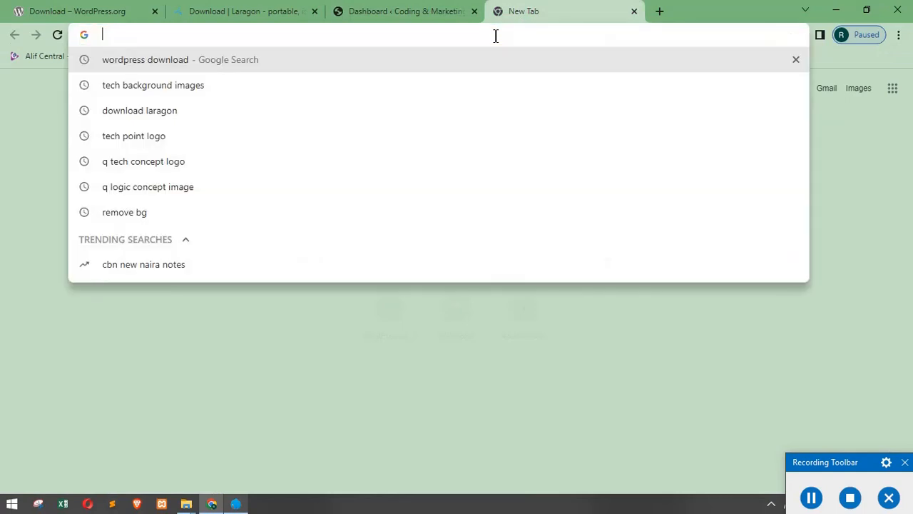
pyautogui.write('app')
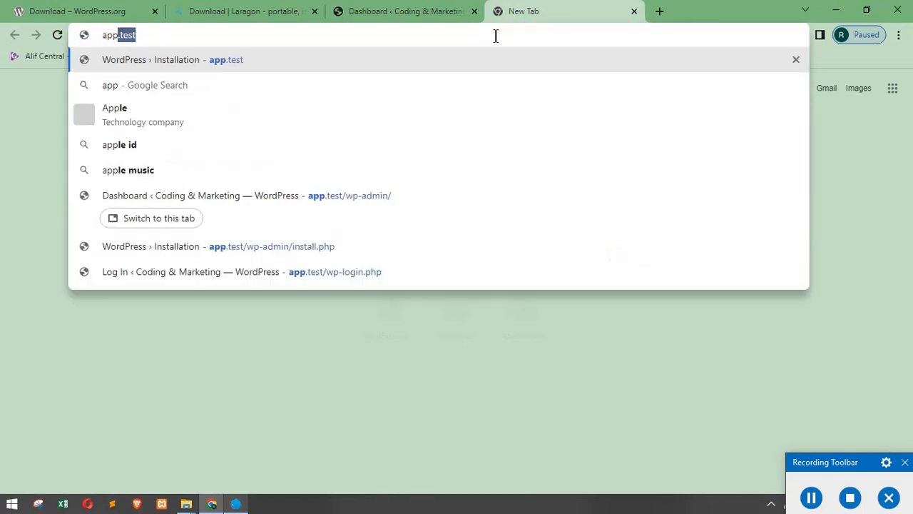
pyautogui.write('.test')
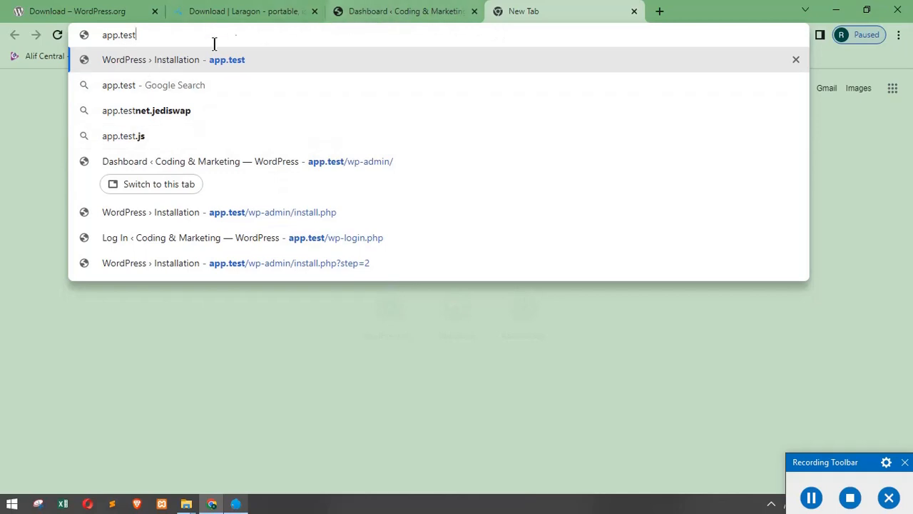
pyautogui.click(358, 17)
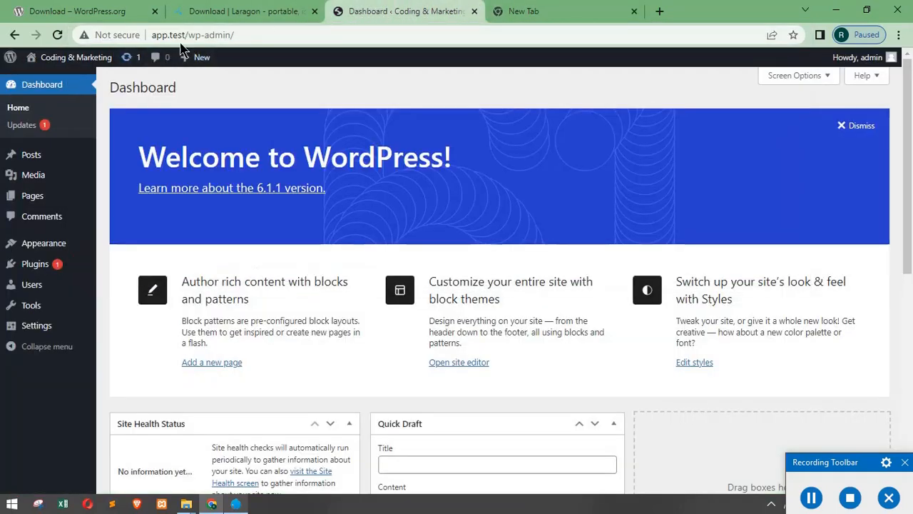
pyautogui.click(263, 34)
pyautogui.click(265, 34)
pyautogui.moveTo(271, 34); pyautogui.dragTo(137, 41)
pyautogui.hotkey('ctrl', 'c')
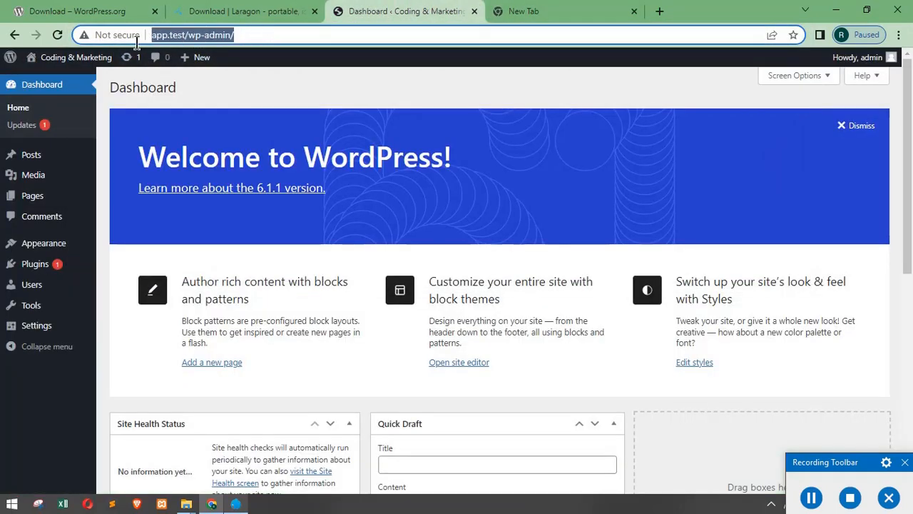
pyautogui.click(493, 9)
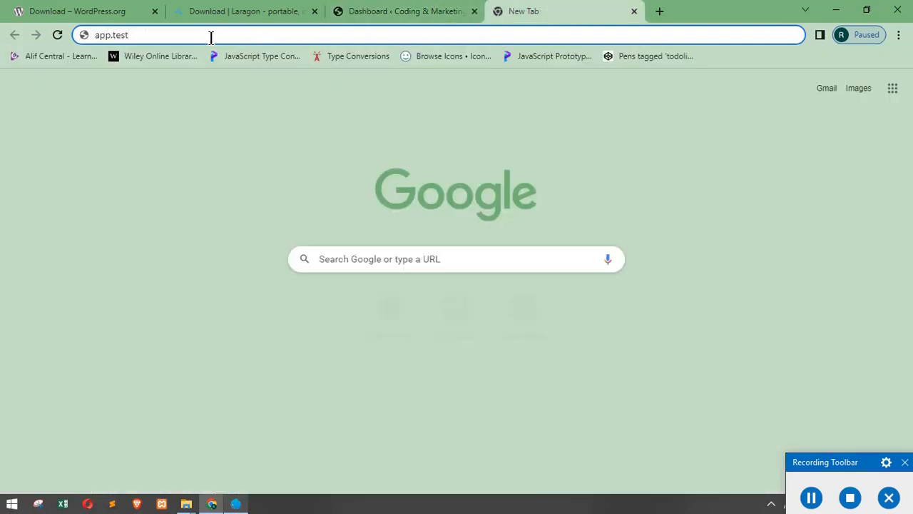
pyautogui.hotkey('ctrl', 'a')
pyautogui.hotkey('ctrl', 'v')
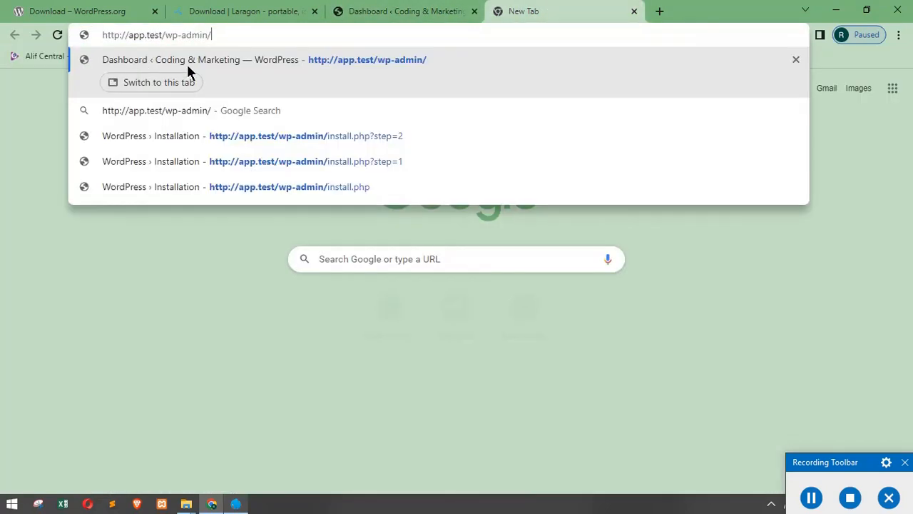
pyautogui.click(118, 35)
pyautogui.write('s')
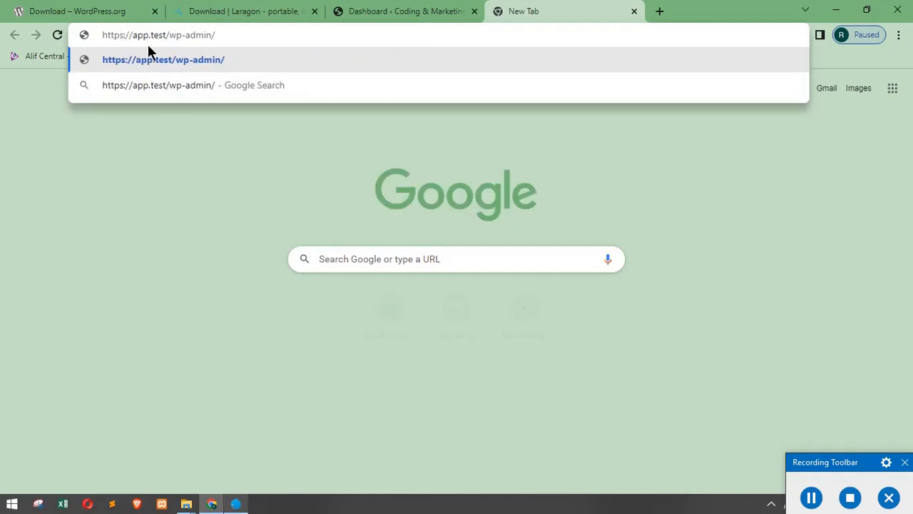
pyautogui.press('BackSpace')
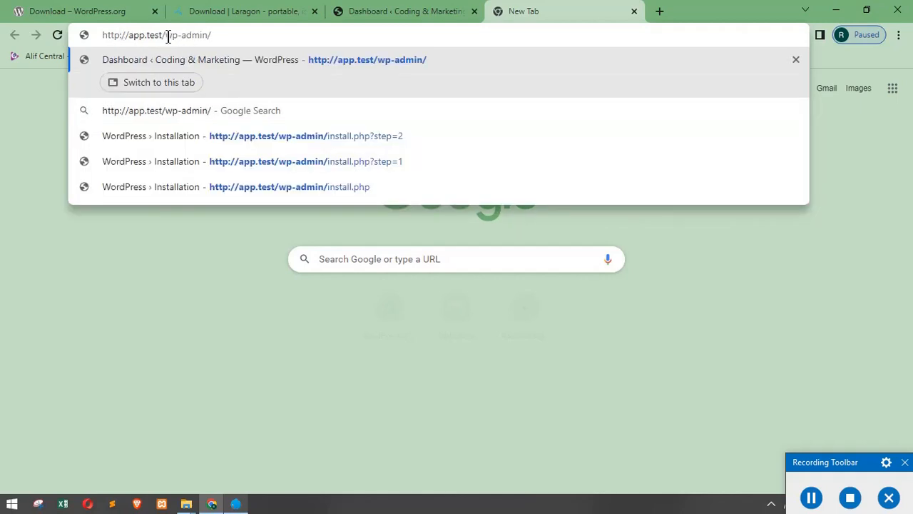
pyautogui.moveTo(212, 35); pyautogui.dragTo(160, 41)
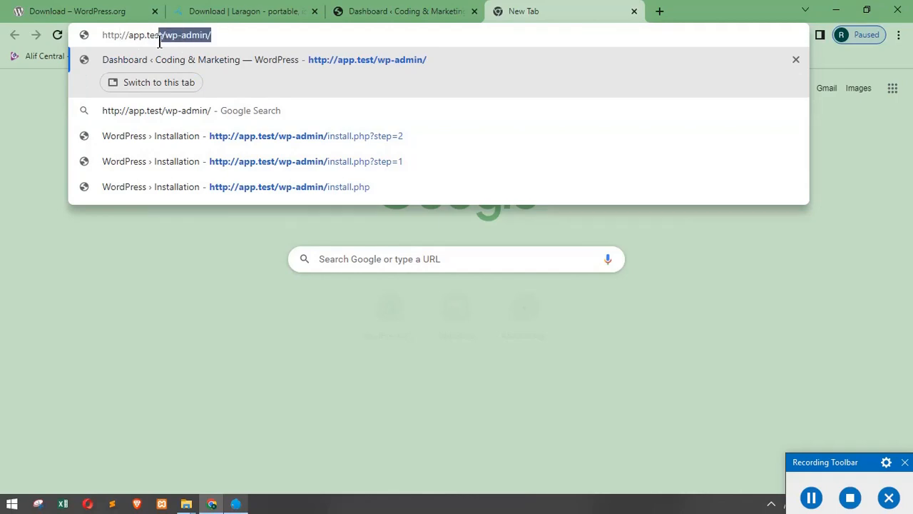
pyautogui.press('BackSpace')
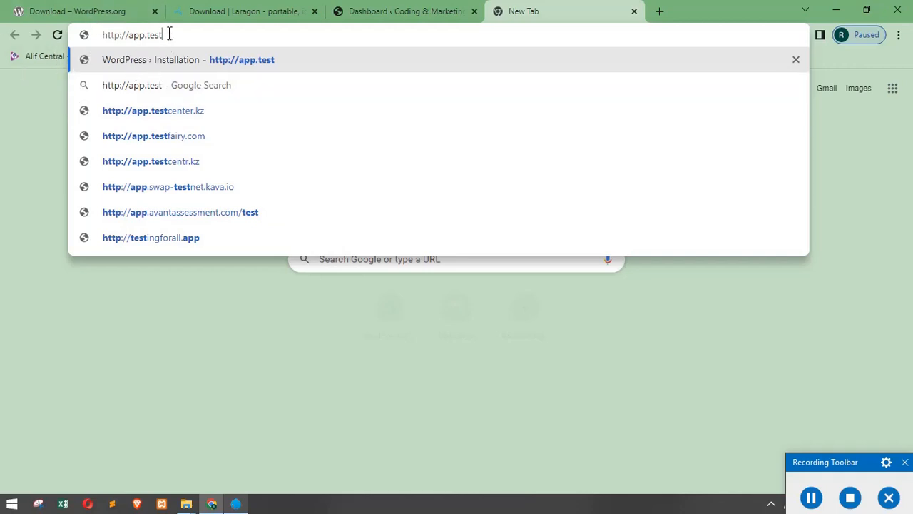
pyautogui.moveTo(169, 34); pyautogui.dragTo(133, 59)
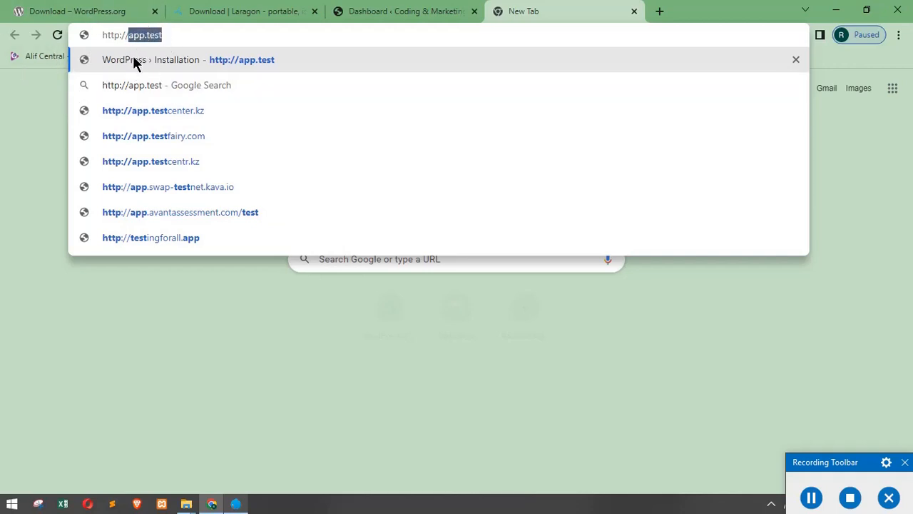
pyautogui.moveTo(182, 36); pyautogui.dragTo(100, 42)
pyautogui.press('BackSpace')
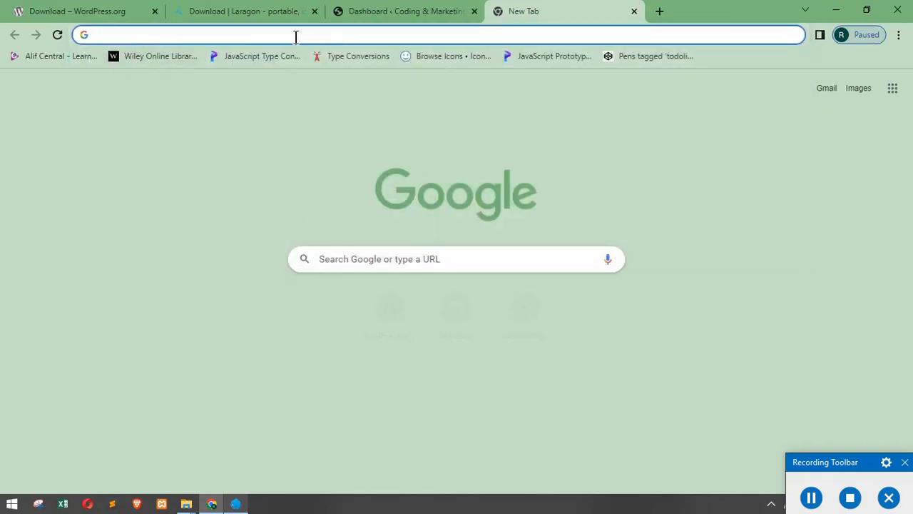
pyautogui.click(236, 504)
pyautogui.click(561, 311)
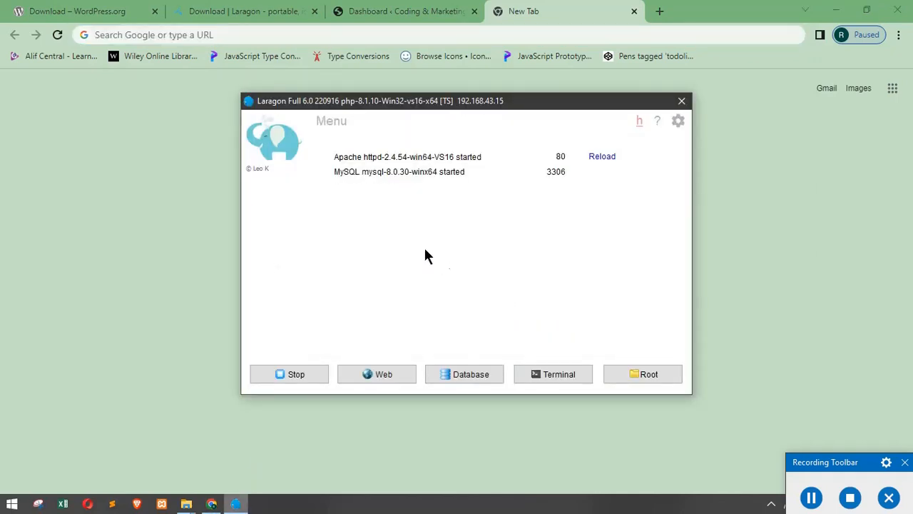
pyautogui.rightClick(424, 245)
pyautogui.moveTo(468, 279)
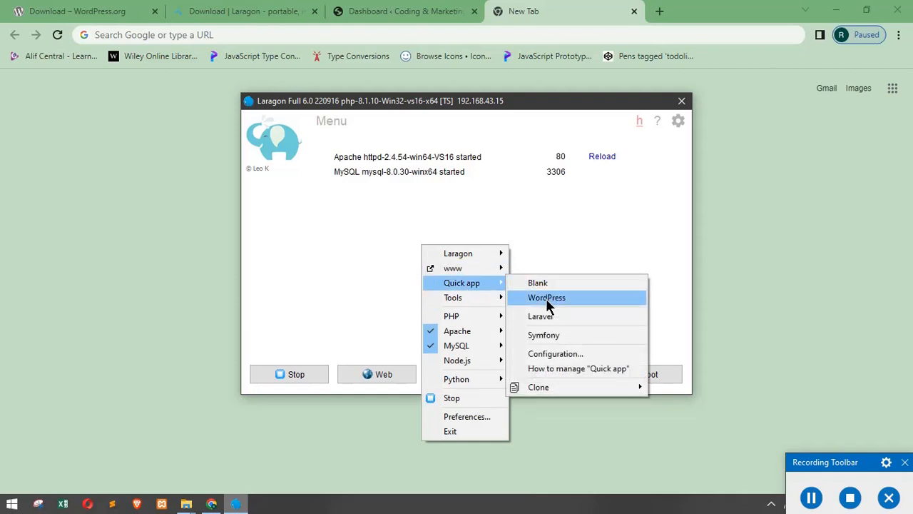
pyautogui.click(432, 33)
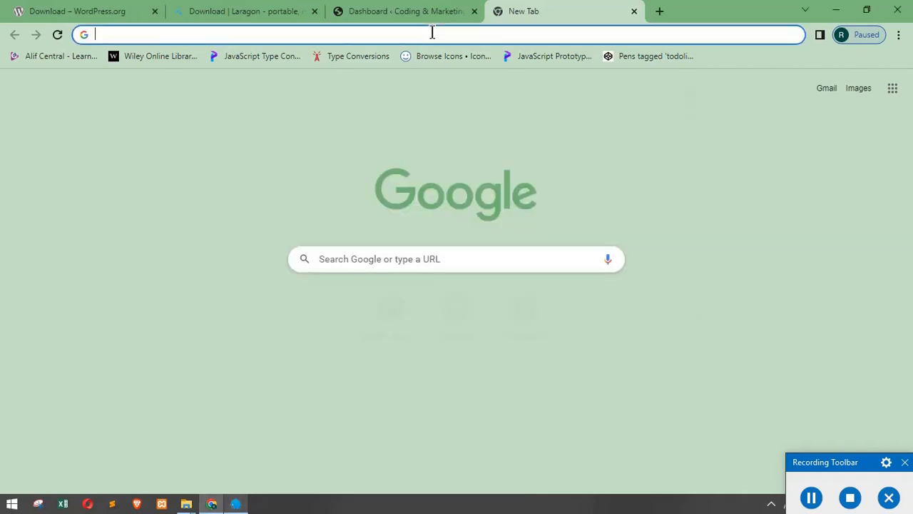
# Step: Enter app.test in the new tab's address bar and load the local site
pyautogui.write('a')
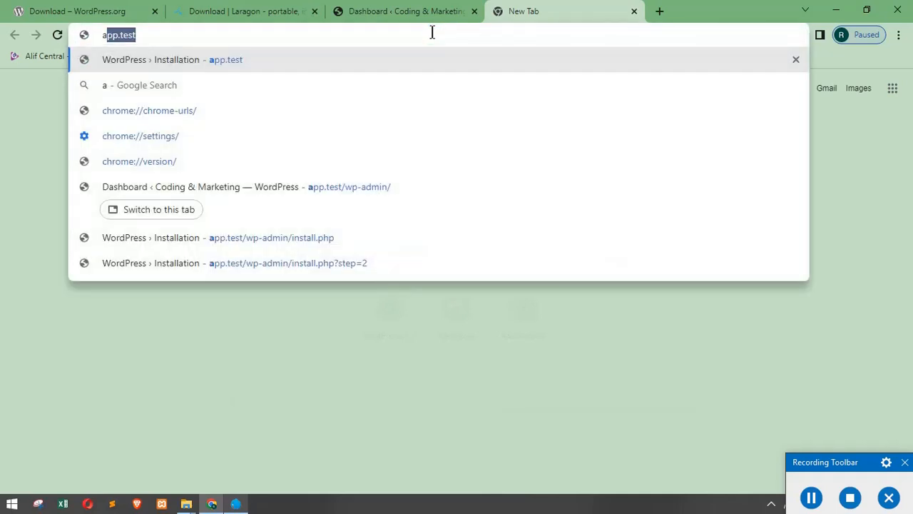
pyautogui.write('pp')
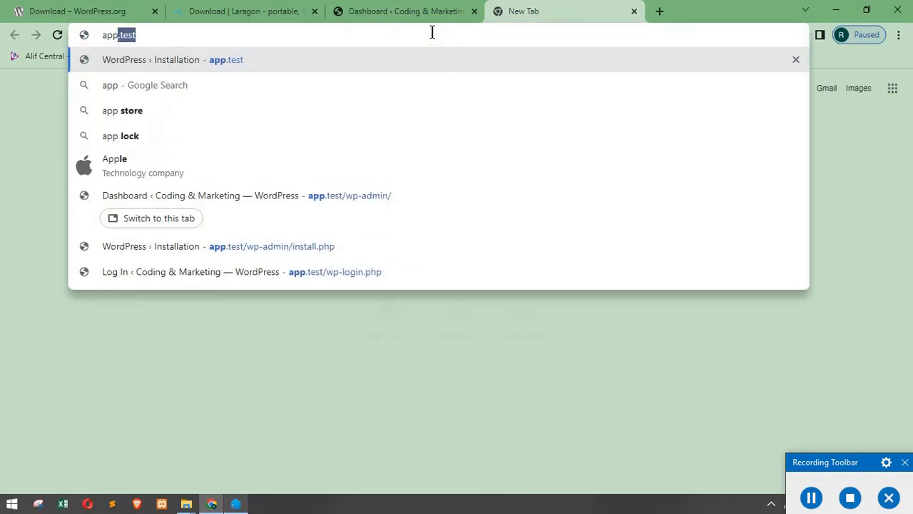
pyautogui.click(161, 40)
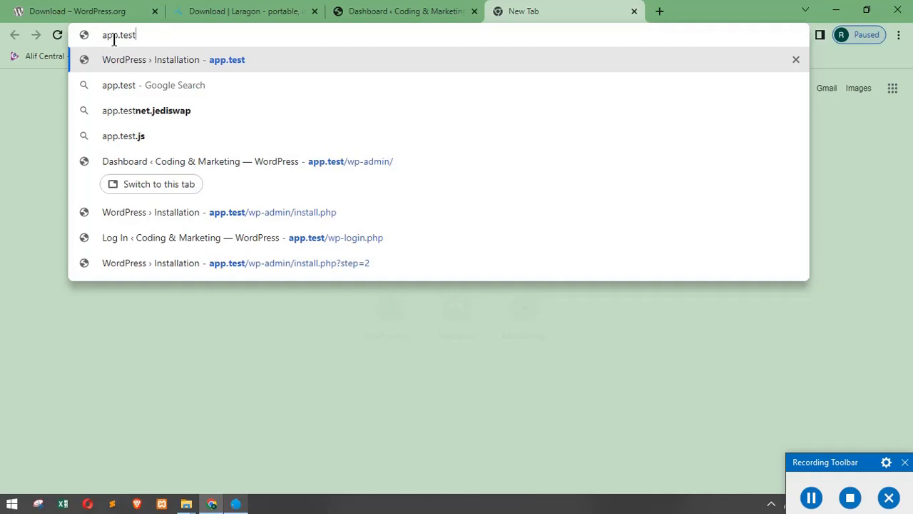
pyautogui.moveTo(116, 39); pyautogui.dragTo(109, 37)
pyautogui.click(142, 36)
pyautogui.press('Return')
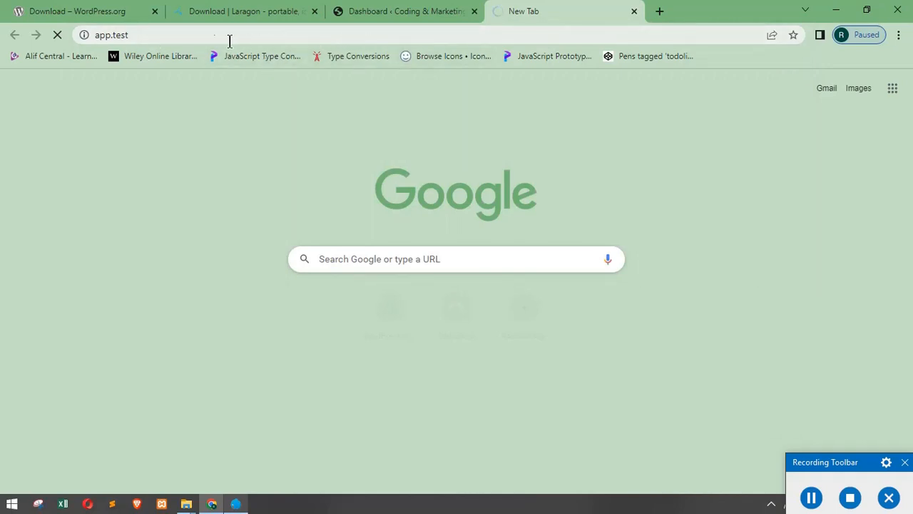
pyautogui.click(392, 9)
pyautogui.click(517, 12)
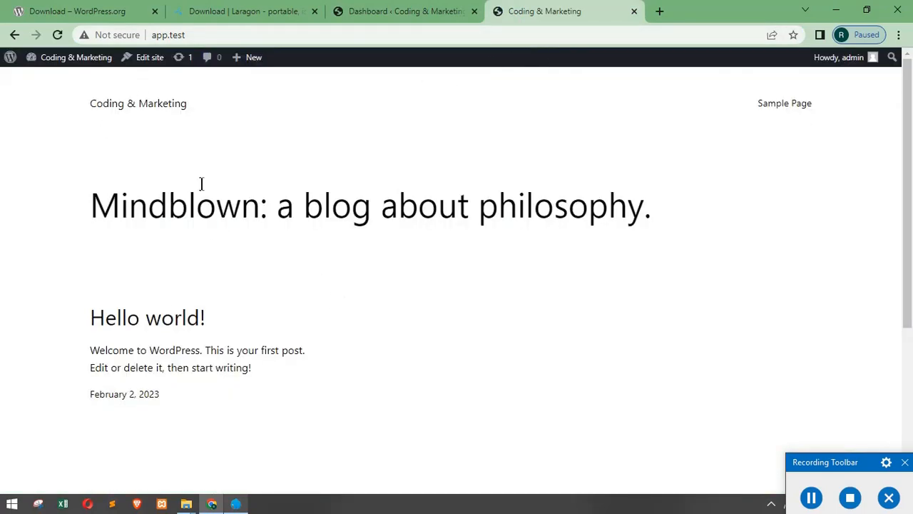
# Step: Check the dashboard tab, then return to the app.test front page and scroll it
pyautogui.scroll(-1, 201, 184)
pyautogui.scroll(1, 192, 235)
pyautogui.scroll(-2, 202, 254)
pyautogui.scroll(2, 213, 297)
pyautogui.click(212, 34)
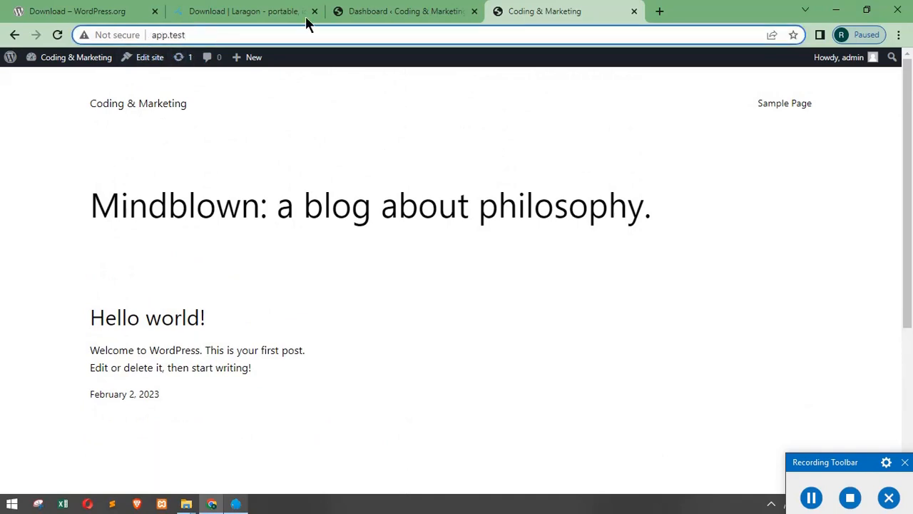
pyautogui.click(385, 12)
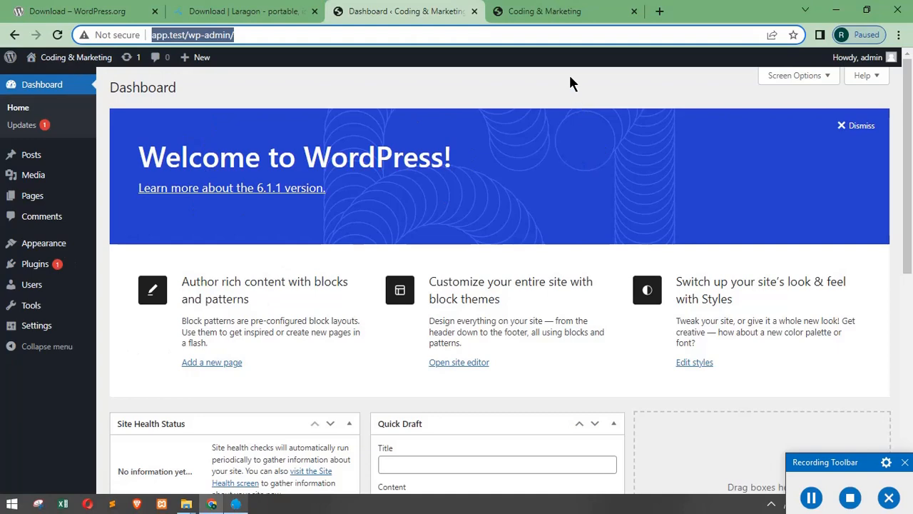
pyautogui.click(528, 12)
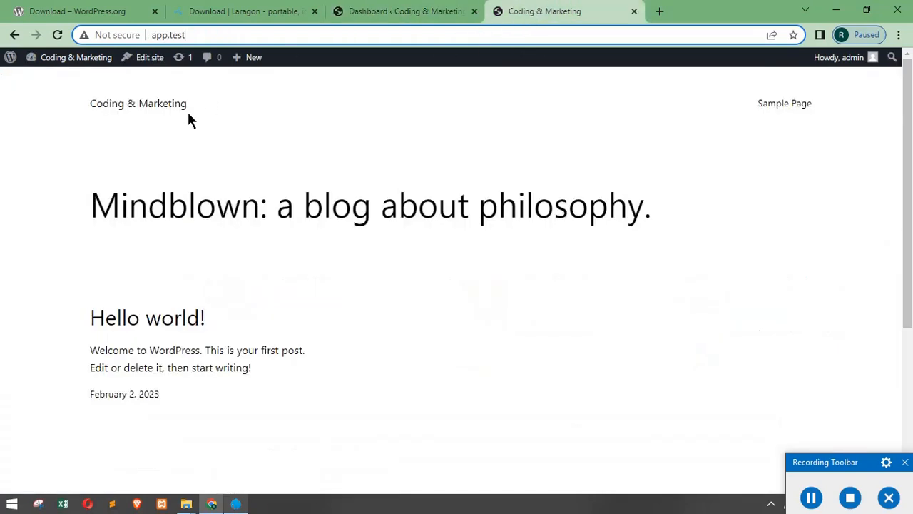
pyautogui.scroll(-2, 491, 257)
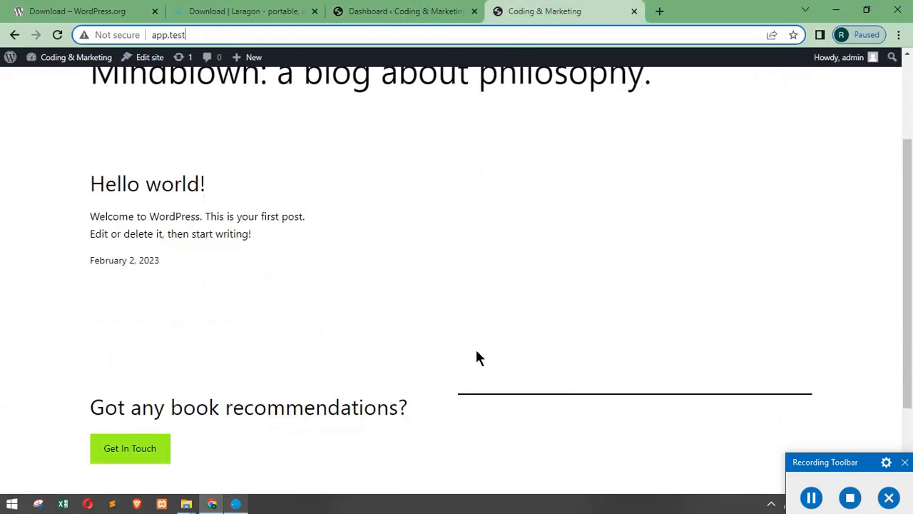